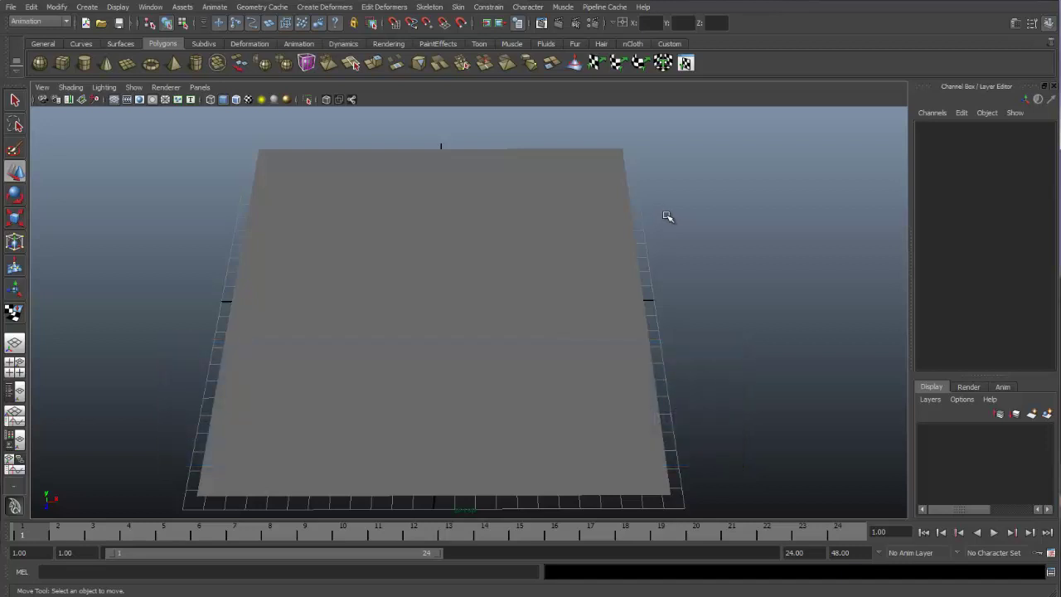
# - Give the plane a new Lambert material (lambert2) with a checker1 texture on its Color
pyautogui.click(528, 252)
pyautogui.rightClick(528, 252)
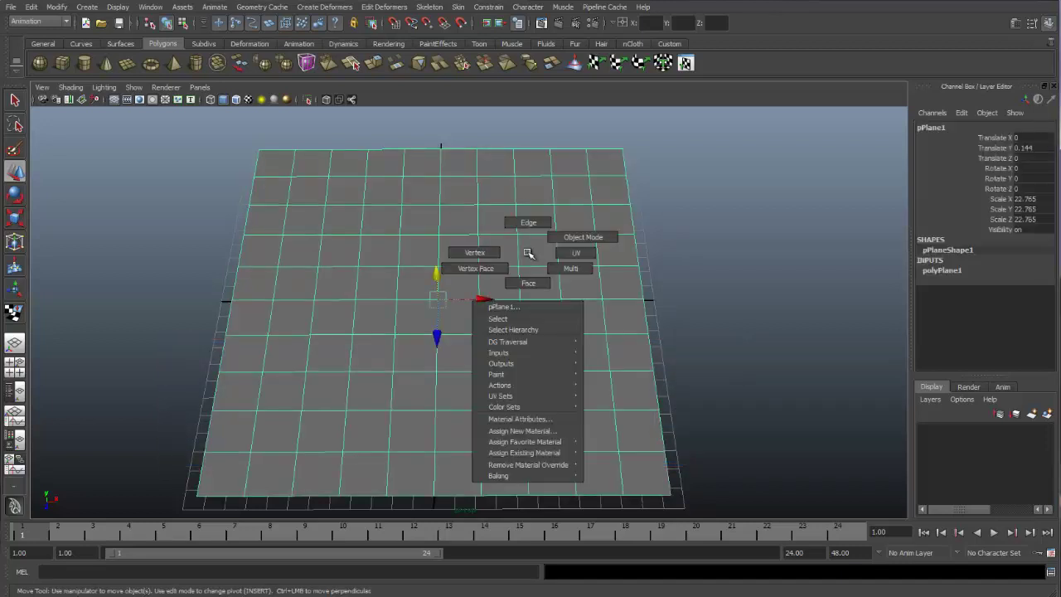
pyautogui.moveTo(551, 442)
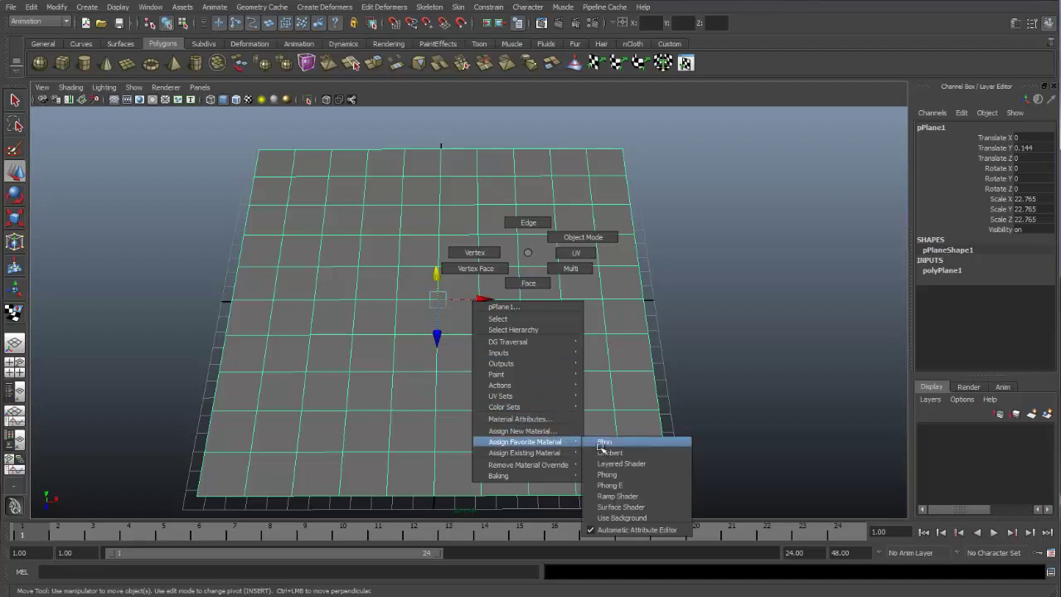
pyautogui.click(611, 454)
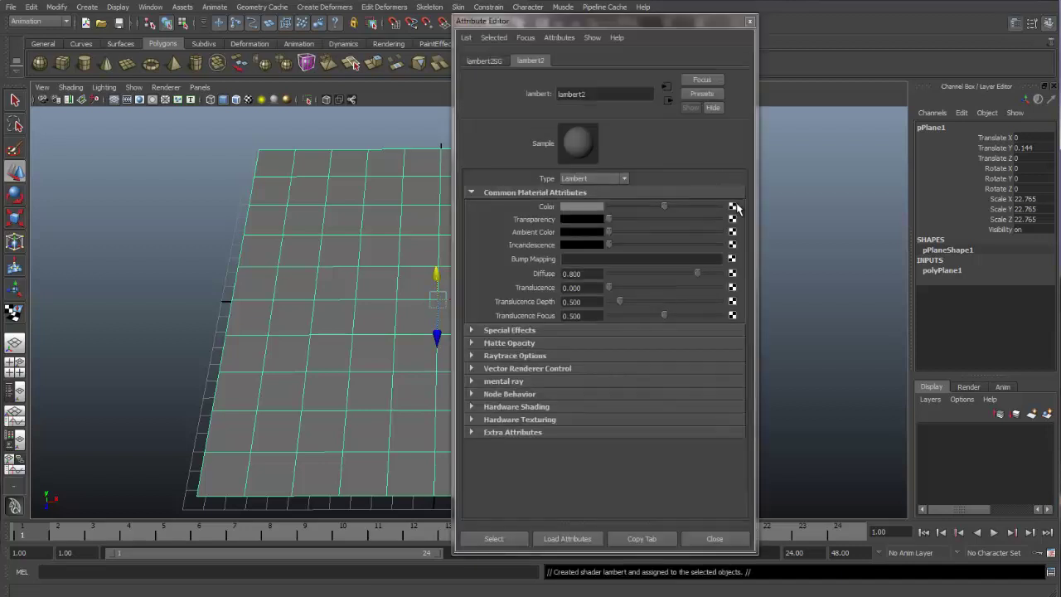
pyautogui.click(732, 208)
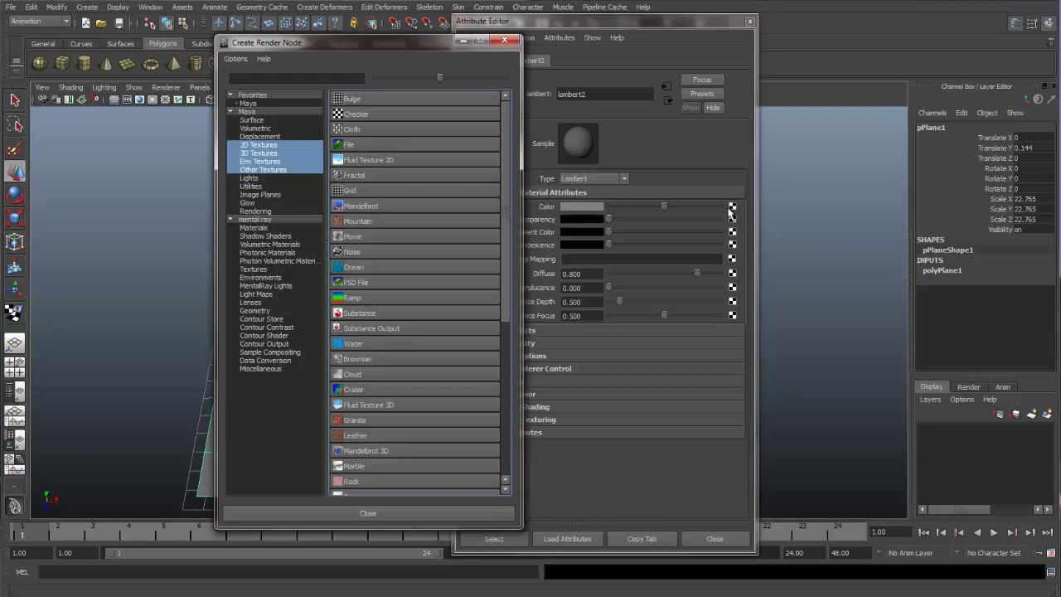
pyautogui.click(370, 117)
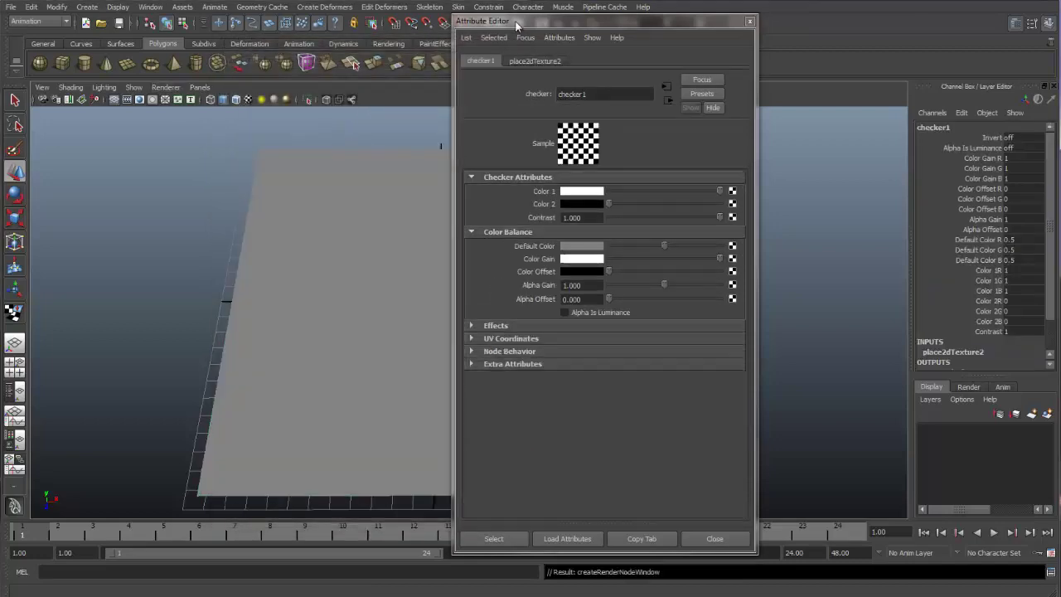
pyautogui.moveTo(517, 22); pyautogui.dragTo(691, 18)
pyautogui.click(166, 87)
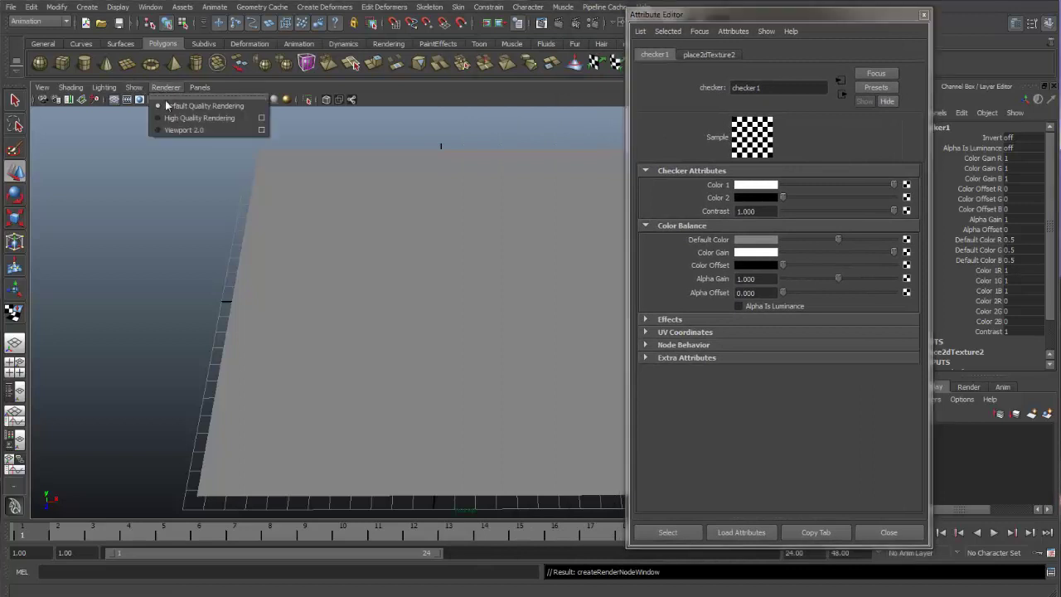
# - Enable Hardware Texturing in the viewport so the plane shows its checker pattern
pyautogui.click(71, 88)
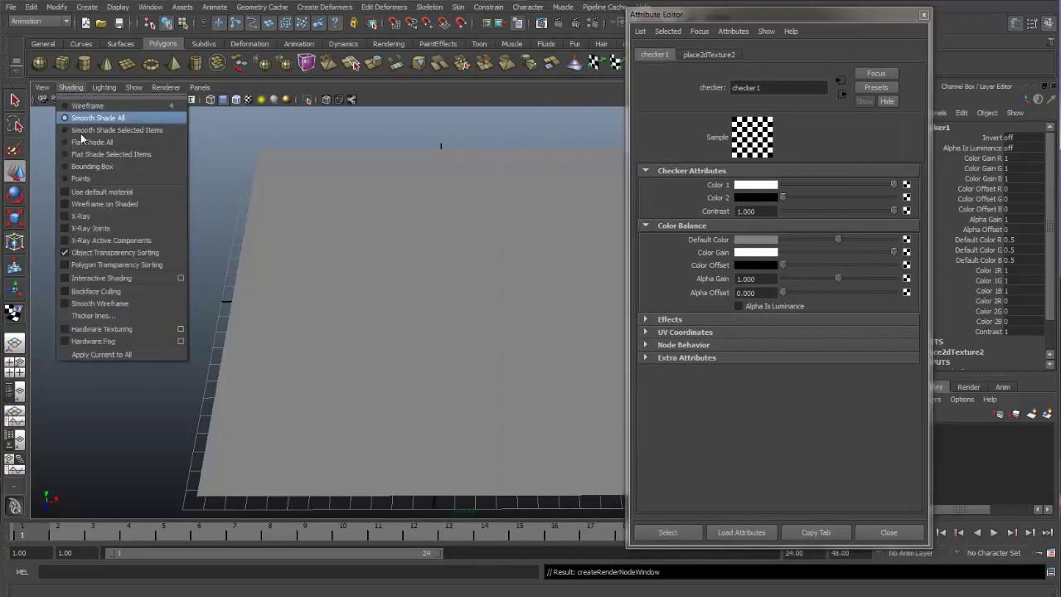
pyautogui.click(70, 88)
pyautogui.click(100, 330)
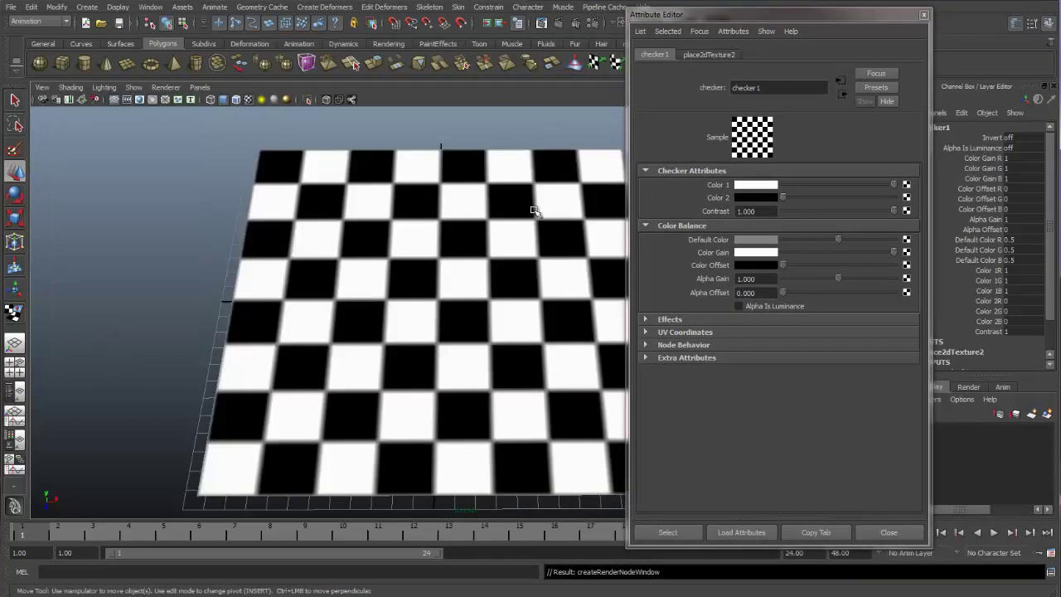
pyautogui.moveTo(710, 14); pyautogui.dragTo(774, 17)
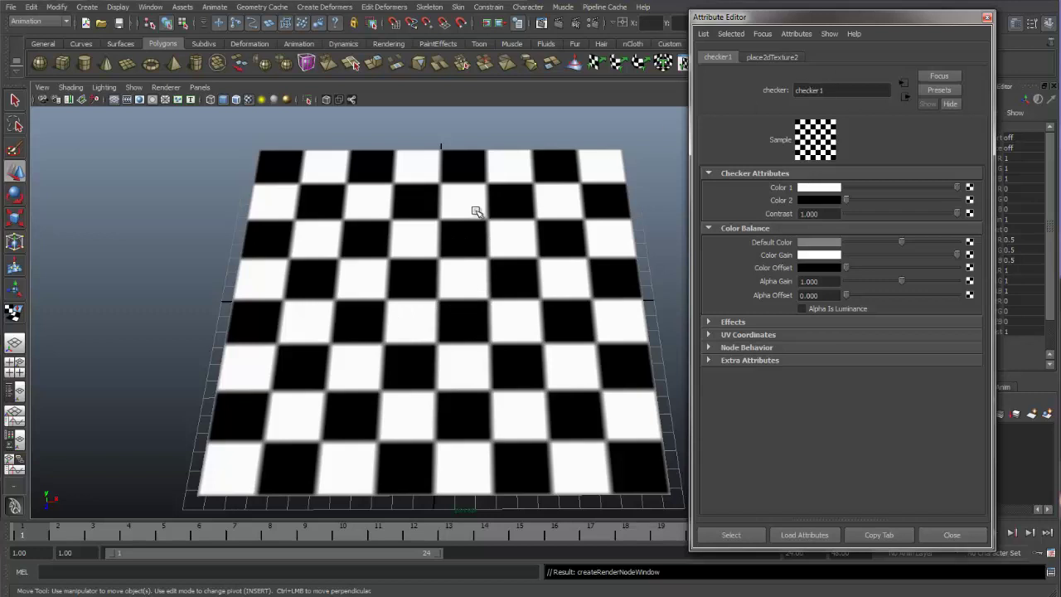
pyautogui.click(365, 214)
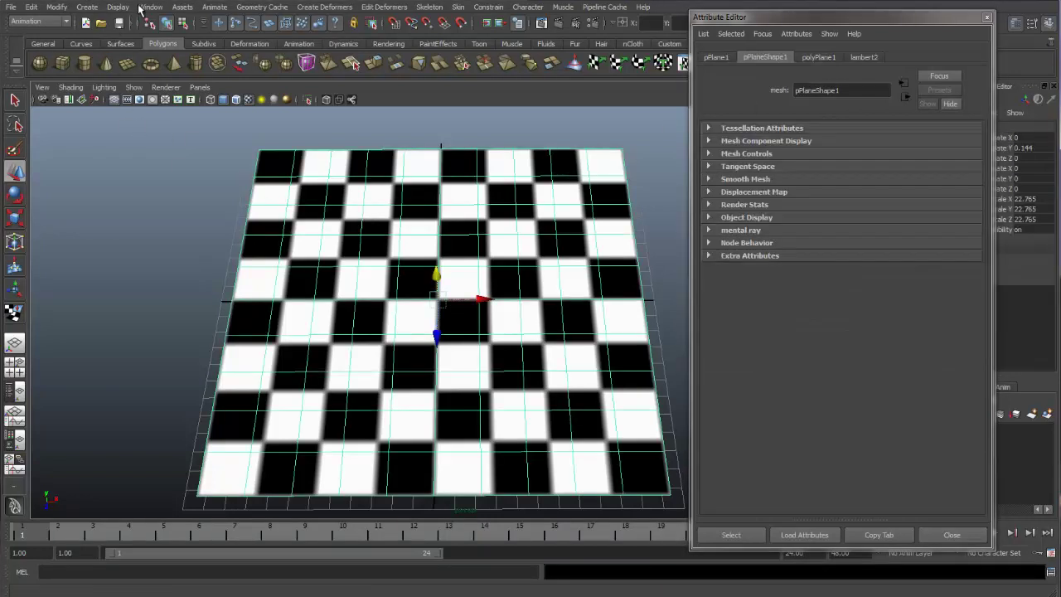
pyautogui.click(150, 7)
pyautogui.moveTo(178, 38)
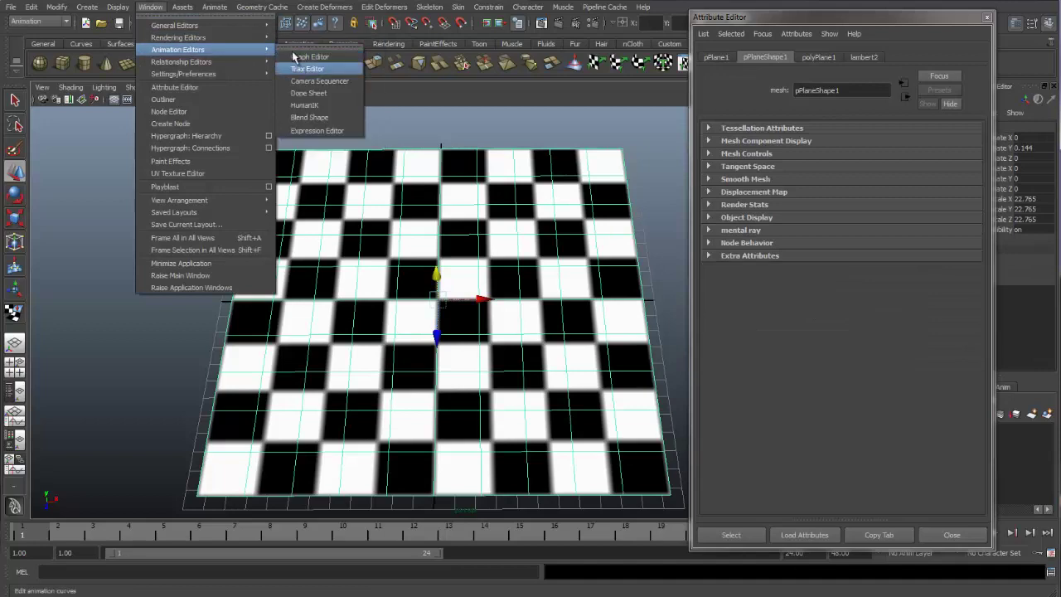
# - In Hypershade, graph lambert2's network and delete its checker1 and place2dTexture2 nodes
pyautogui.click(319, 70)
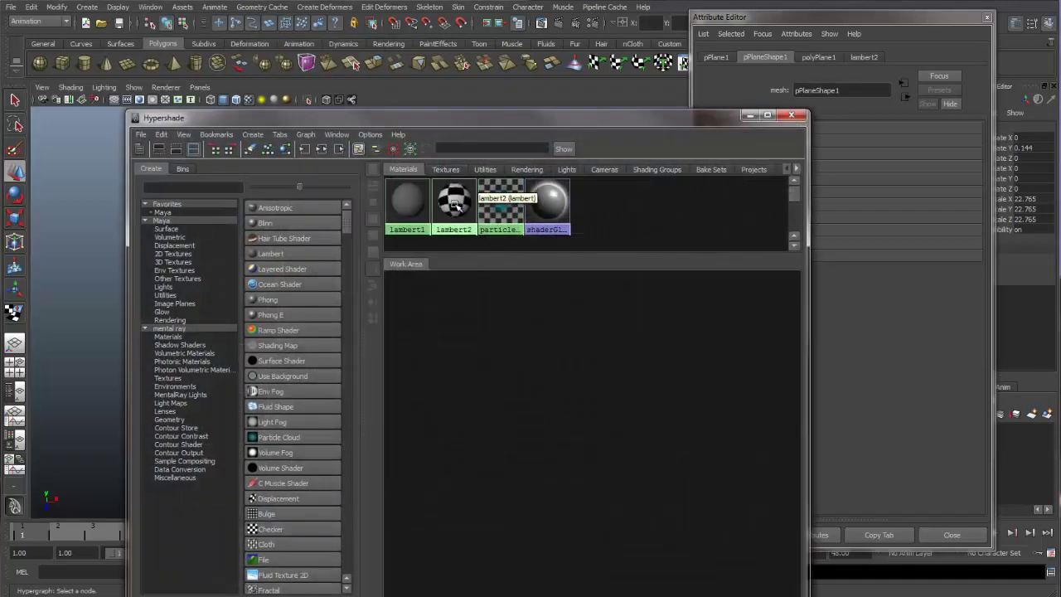
pyautogui.moveTo(455, 205); pyautogui.dragTo(457, 238, button='right')
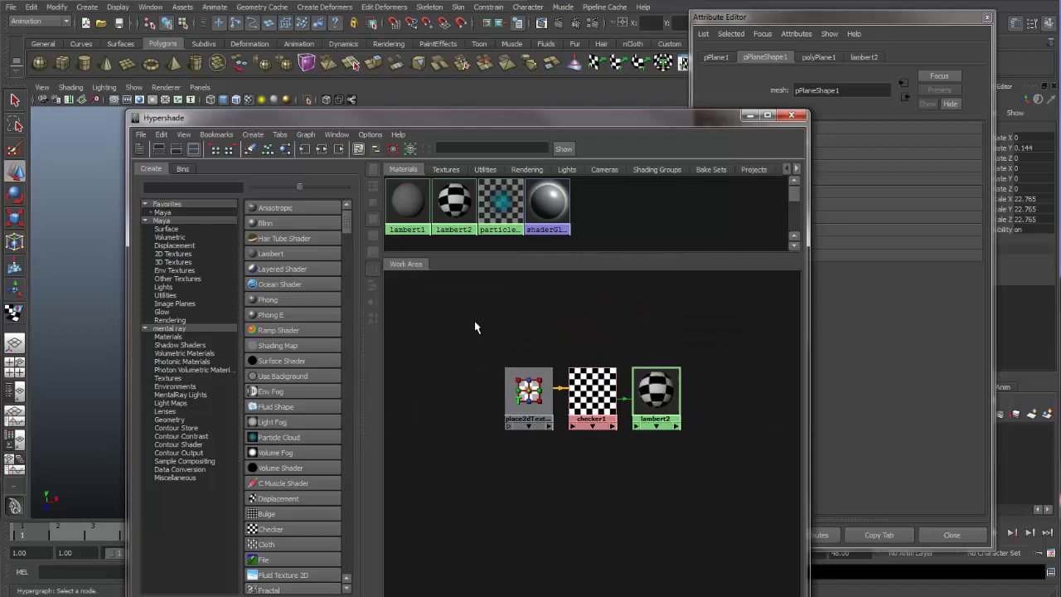
pyautogui.click(535, 412)
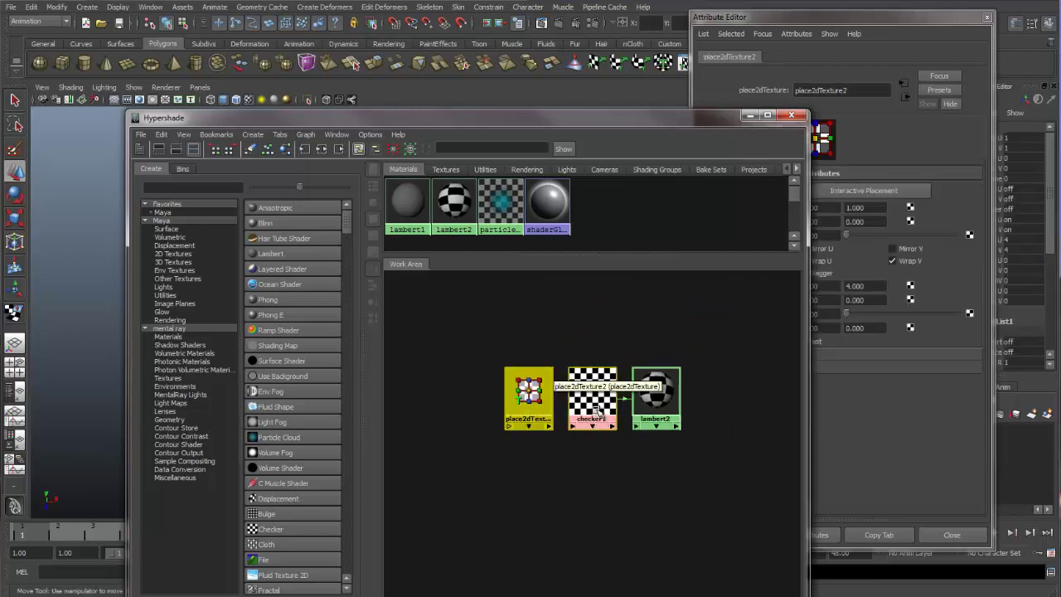
pyautogui.press('Delete')
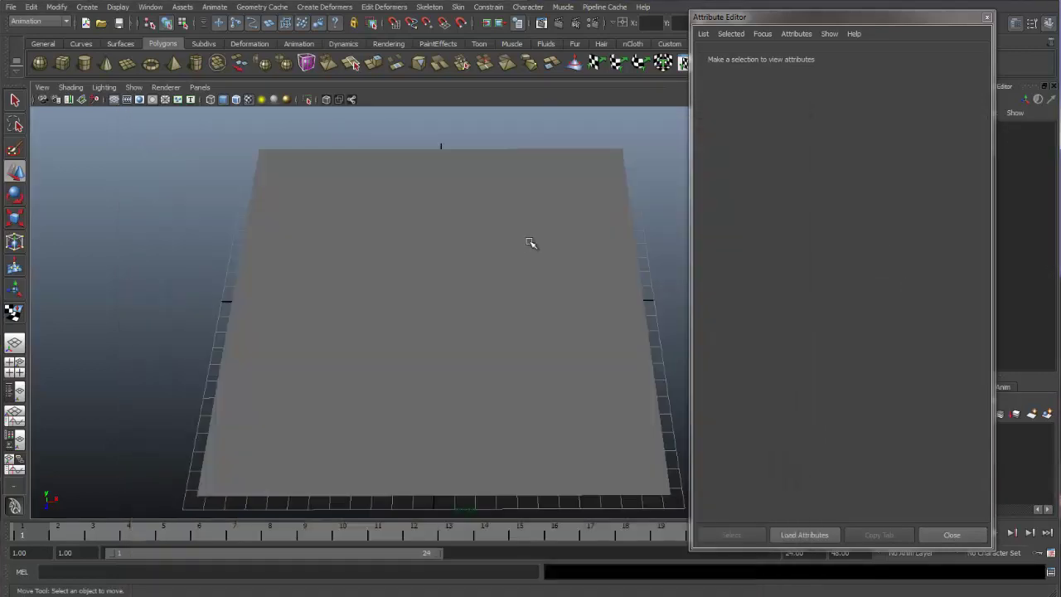
# - Add a polygon sphere above the plane, scale it to 4.003, smooth-preview it, and assign new Phong material phong2
pyautogui.click(533, 241)
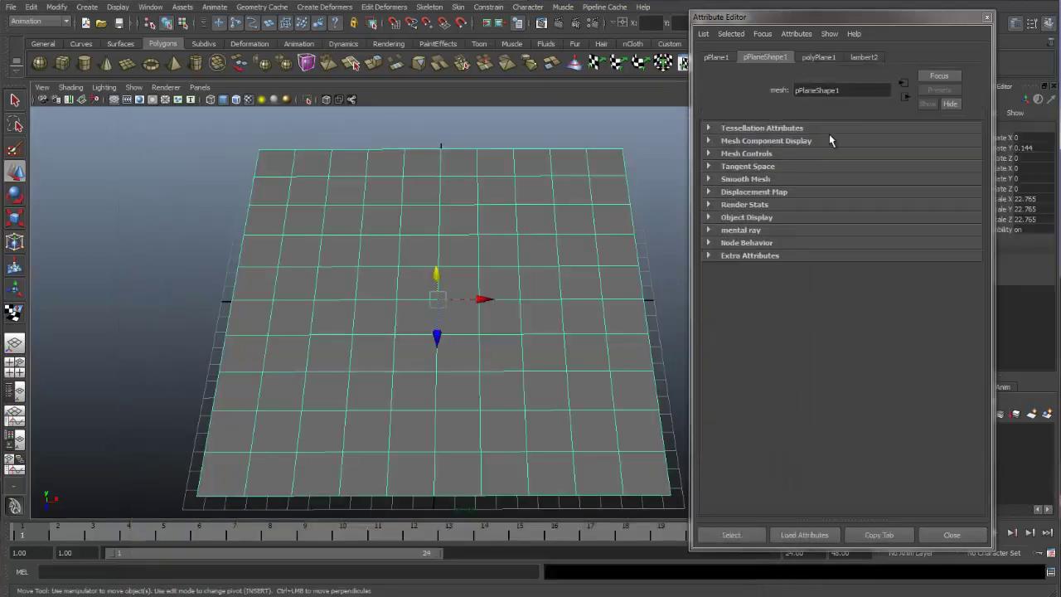
pyautogui.click(864, 57)
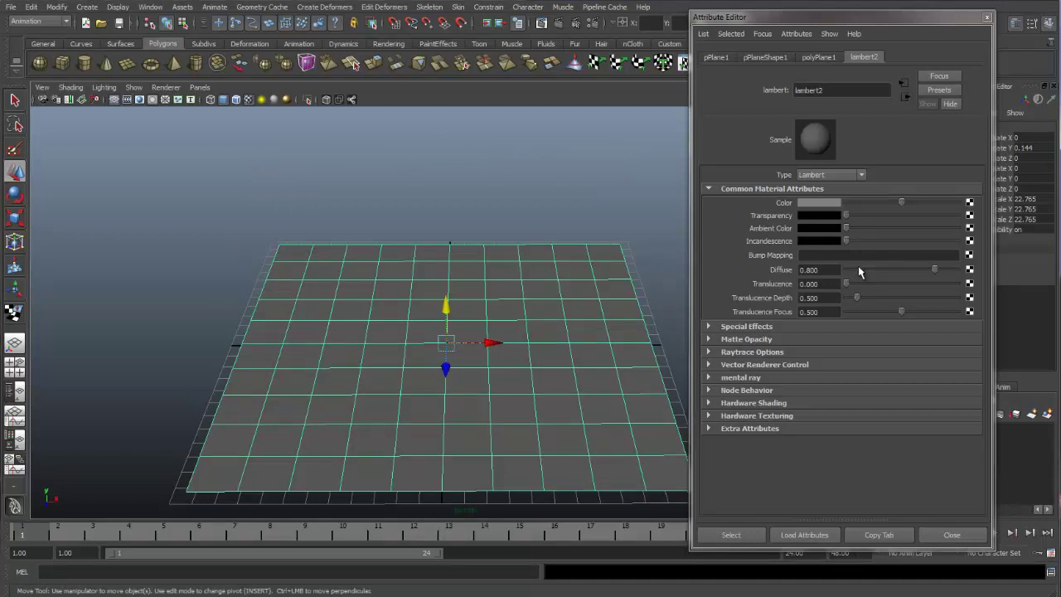
pyautogui.click(39, 64)
pyautogui.moveTo(448, 315); pyautogui.dragTo(504, 280)
pyautogui.press('r')
pyautogui.press('3')
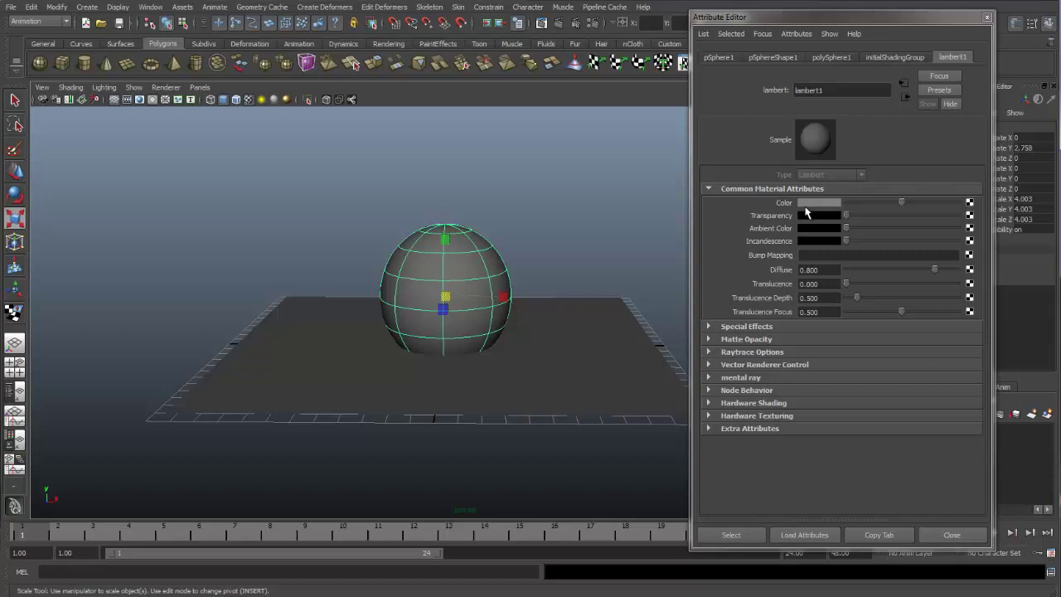
pyautogui.moveTo(469, 255); pyautogui.dragTo(590, 479, button='right')
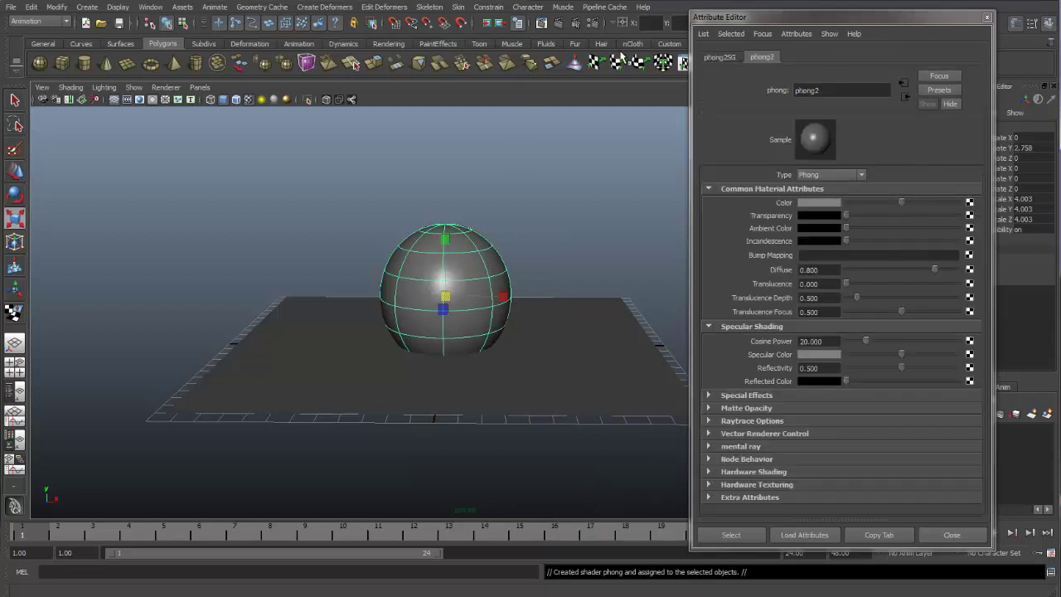
# - Switch the Render View renderer to mental ray, re-render the scene, then close it and reselect the plane
pyautogui.click(558, 22)
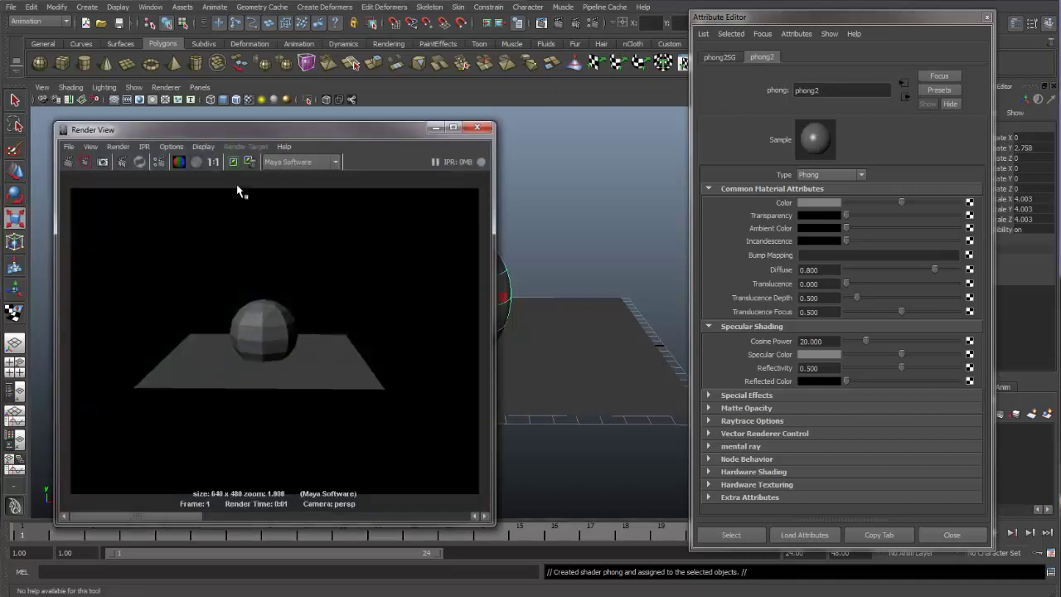
pyautogui.click(299, 161)
pyautogui.click(301, 205)
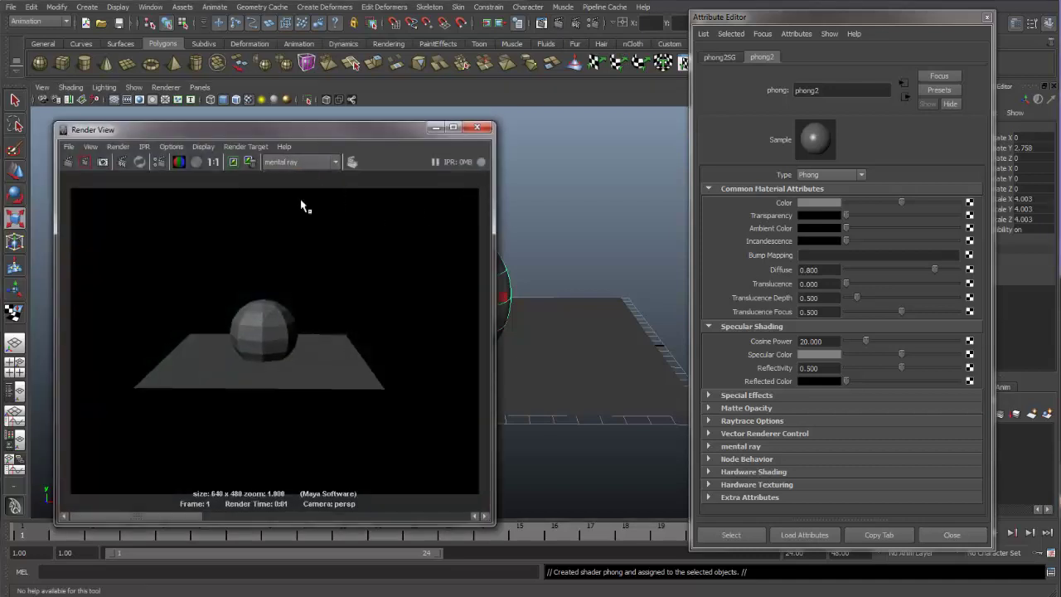
pyautogui.click(68, 161)
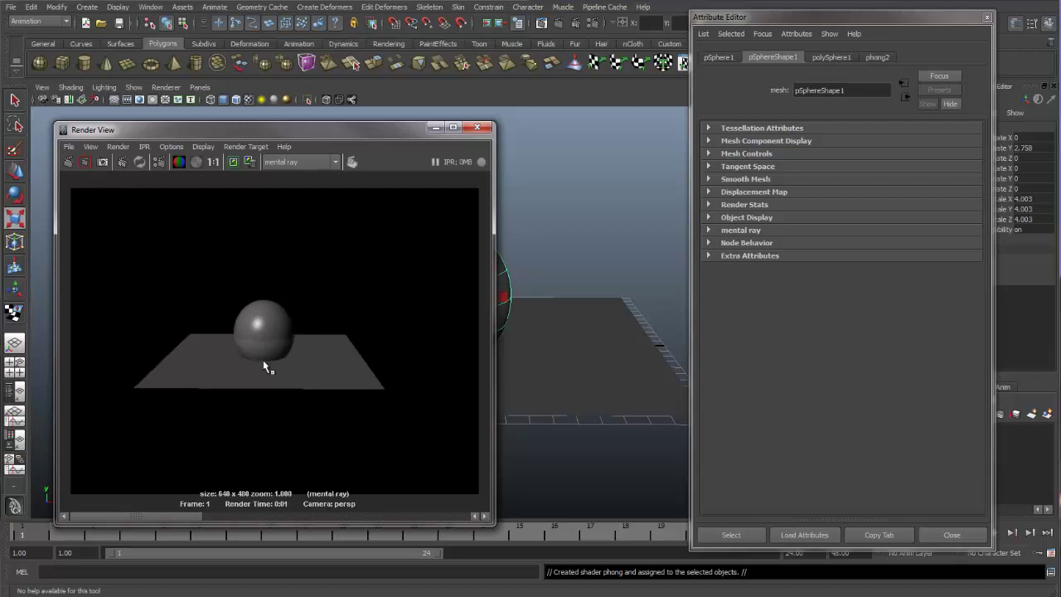
pyautogui.click(477, 127)
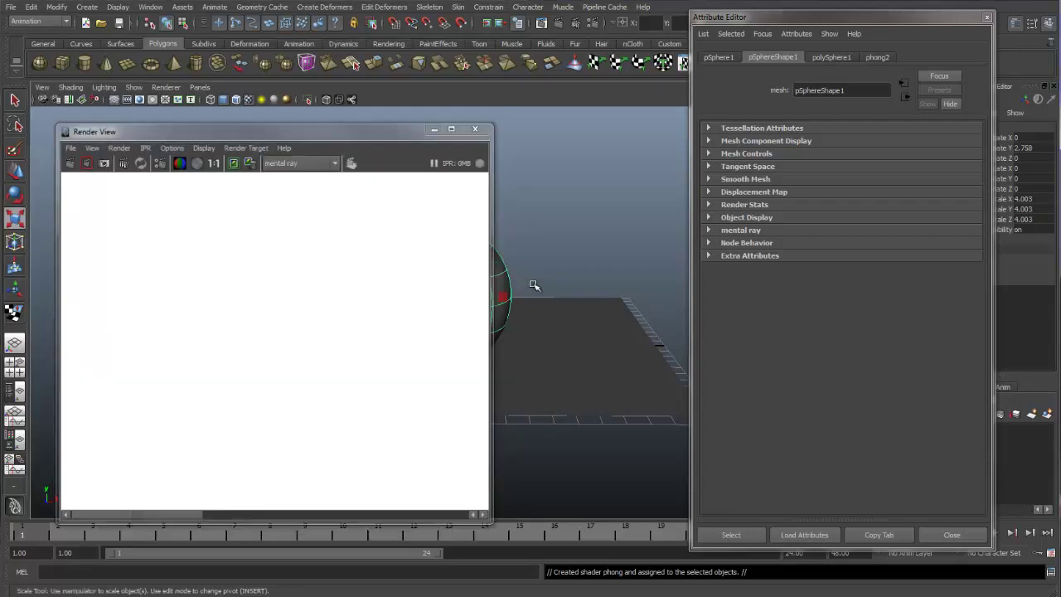
pyautogui.click(558, 359)
# - Connect a new checker texture to lambert2's Color and run an IPR mental ray preview
pyautogui.click(864, 58)
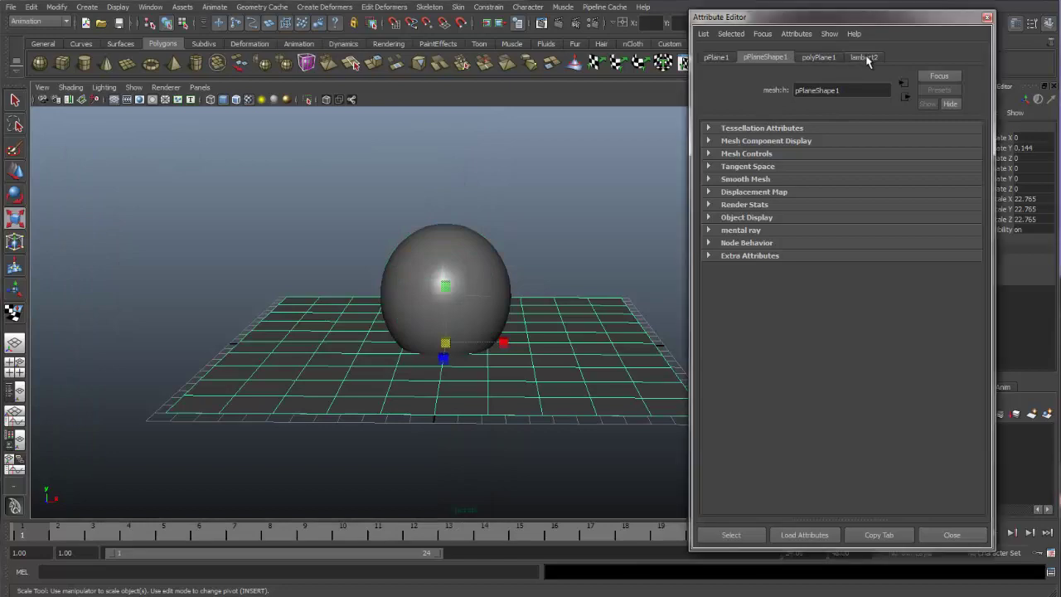
pyautogui.click(969, 207)
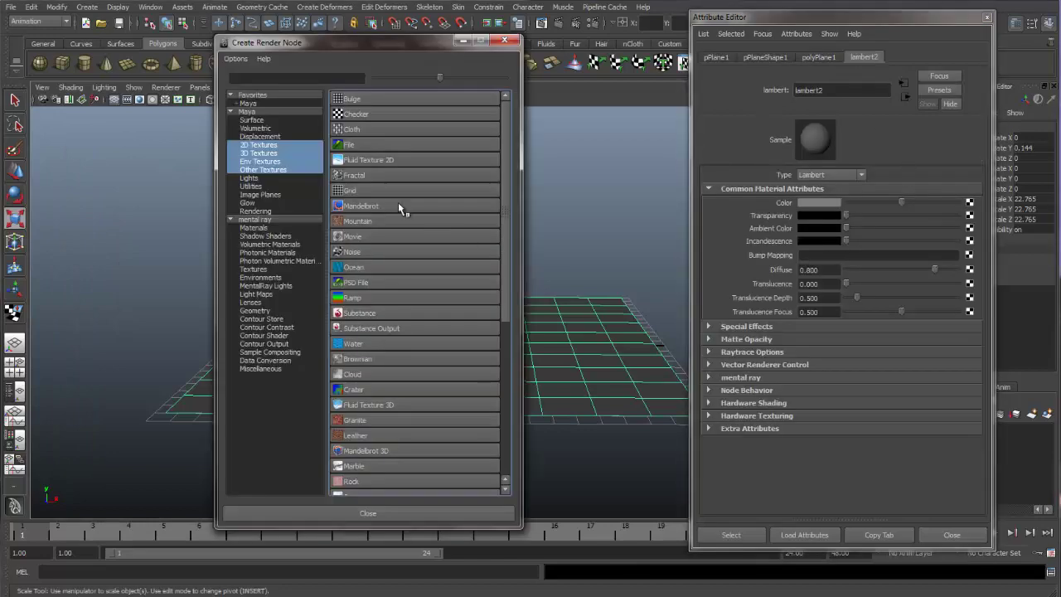
pyautogui.click(397, 127)
pyautogui.keyDown('alt'); pyautogui.moveTo(423, 239); pyautogui.dragTo(418, 237); pyautogui.keyUp('alt')
pyautogui.click(564, 22)
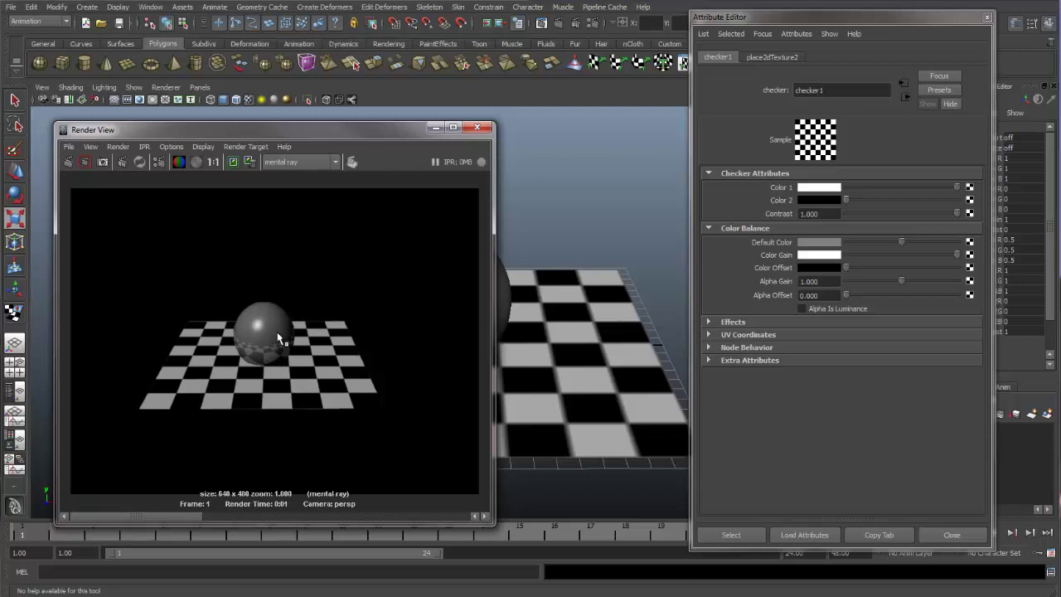
# - Connect a new checker2 texture to the sphere's phong2 Reflected Color
pyautogui.click(478, 128)
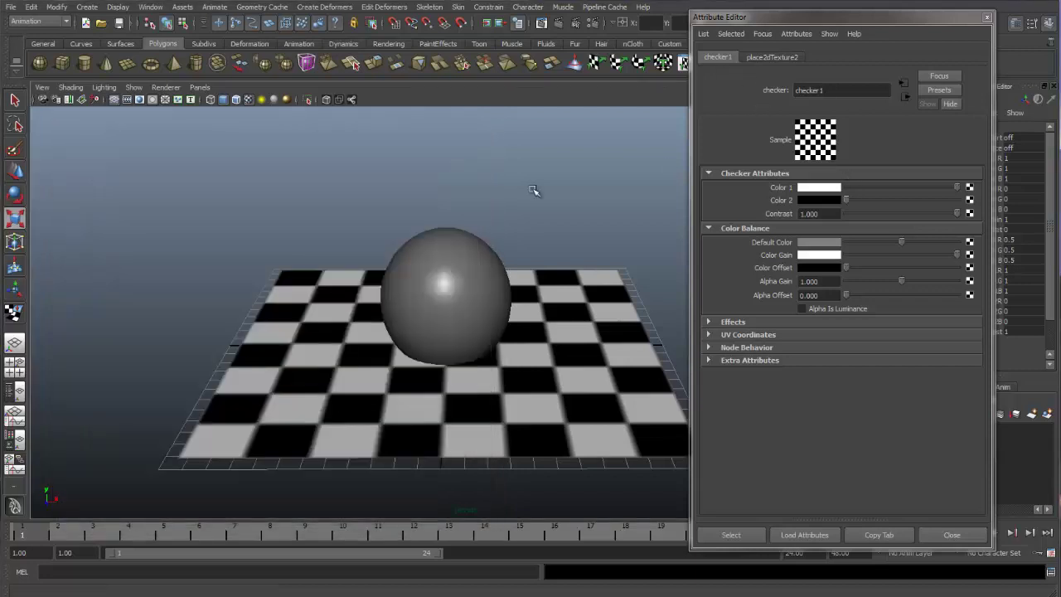
pyautogui.click(443, 260)
pyautogui.click(877, 57)
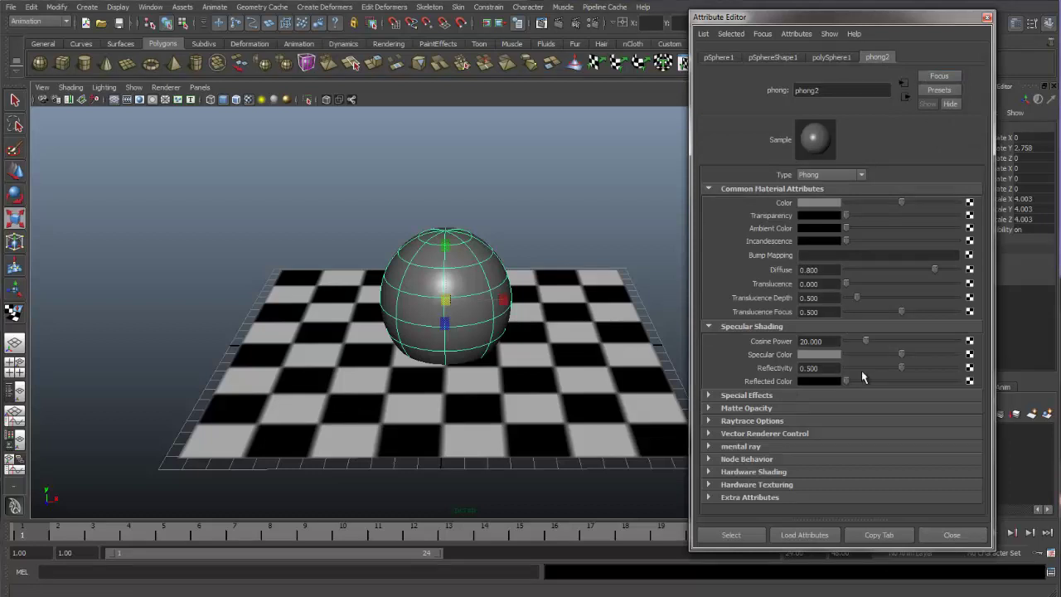
pyautogui.click(970, 371)
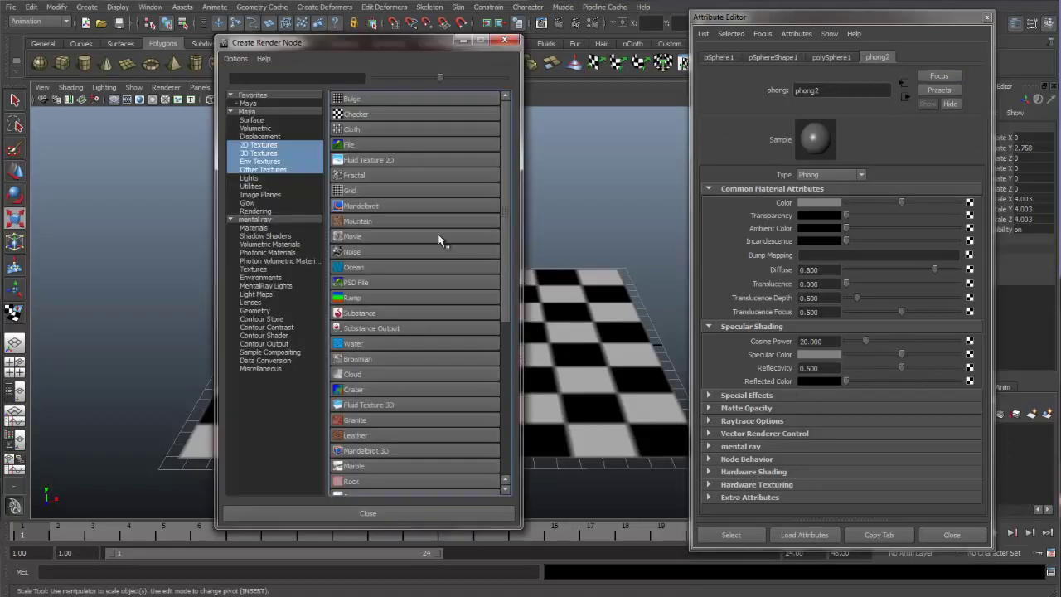
pyautogui.click(366, 116)
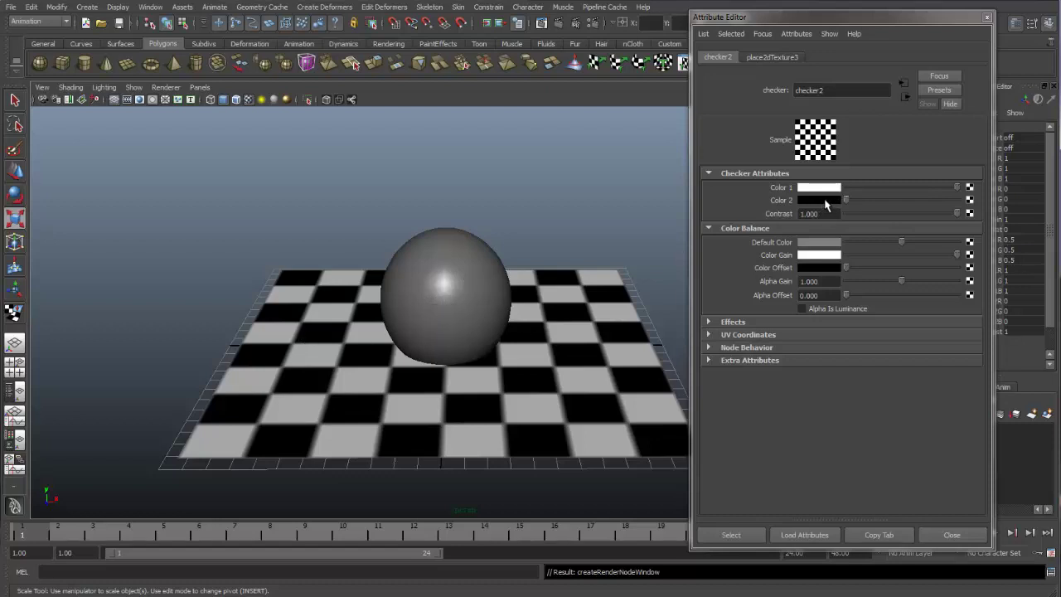
# - Render a mental ray test frame, raise the sphere slightly with the Move tool, and re-render
pyautogui.click(560, 24)
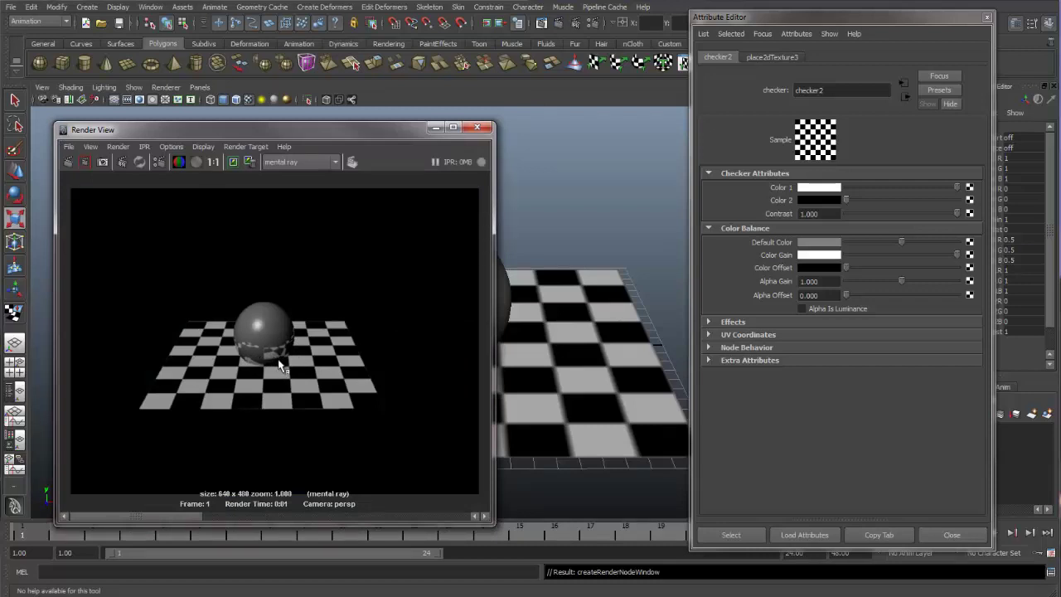
pyautogui.click(477, 127)
pyautogui.keyDown('alt'); pyautogui.moveTo(273, 301); pyautogui.dragTo(434, 204); pyautogui.keyUp('alt')
pyautogui.click(457, 241)
pyautogui.press('w')
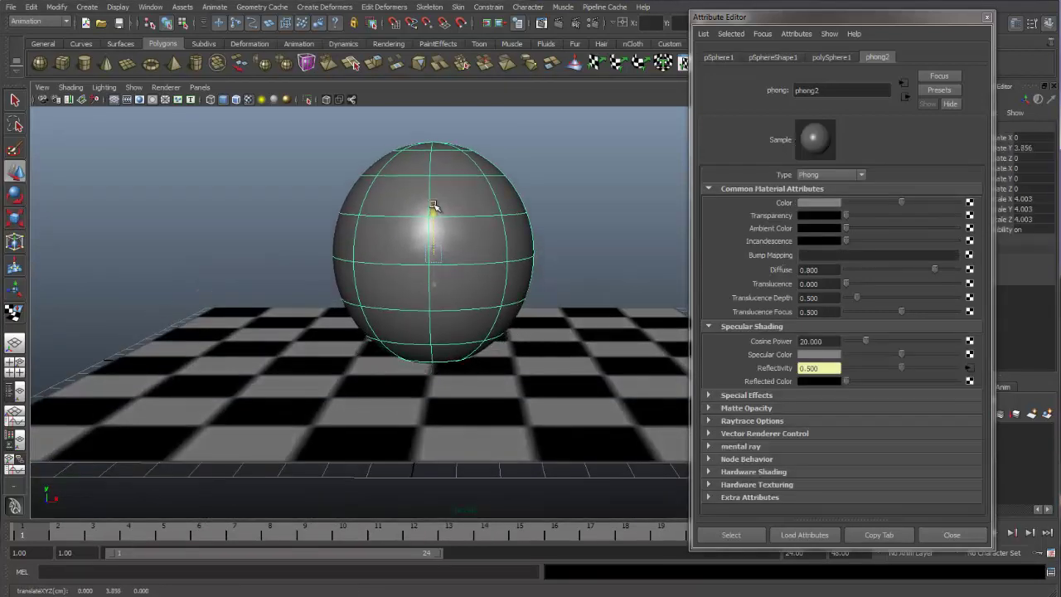
pyautogui.click(561, 22)
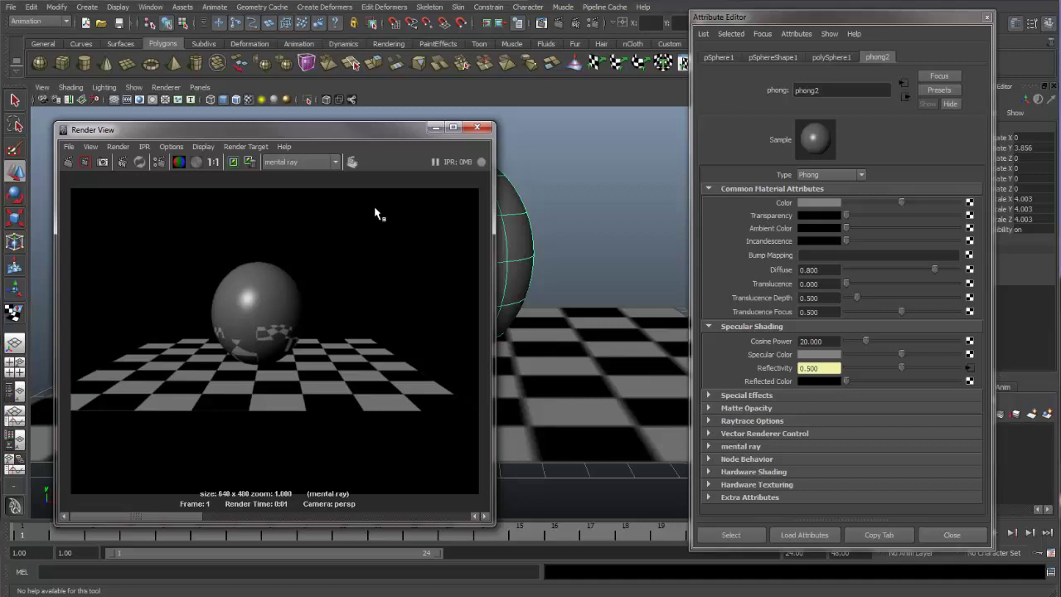
pyautogui.click(477, 127)
# - Recentre the view on the sphere and render again to inspect the result
pyautogui.keyDown('alt'); pyautogui.moveTo(360, 279); pyautogui.dragTo(439, 277); pyautogui.keyUp('alt')
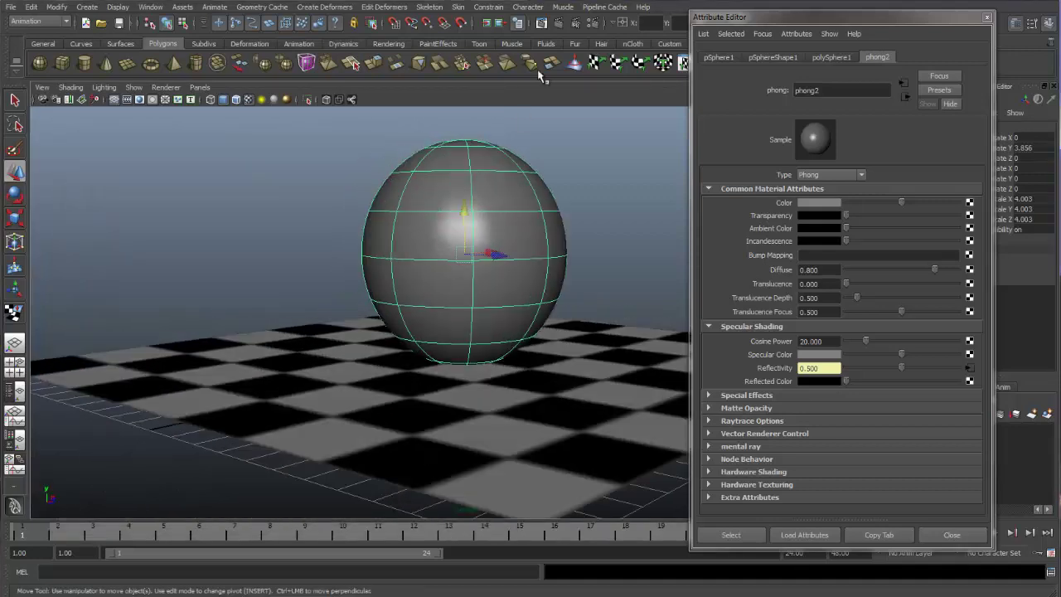
pyautogui.click(559, 24)
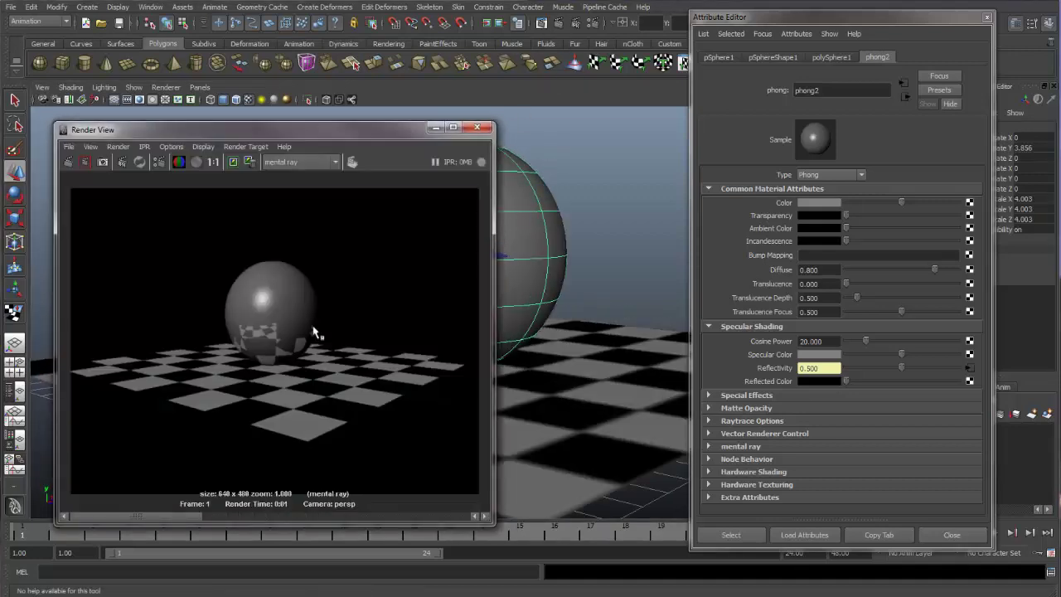
pyautogui.moveTo(315, 332)
pyautogui.keyDown('alt'); pyautogui.mouseDown(button='middle')
pyautogui.moveTo(277, 320)
pyautogui.moveTo(312, 325)
pyautogui.mouseUp(button='middle'); pyautogui.keyUp('alt')
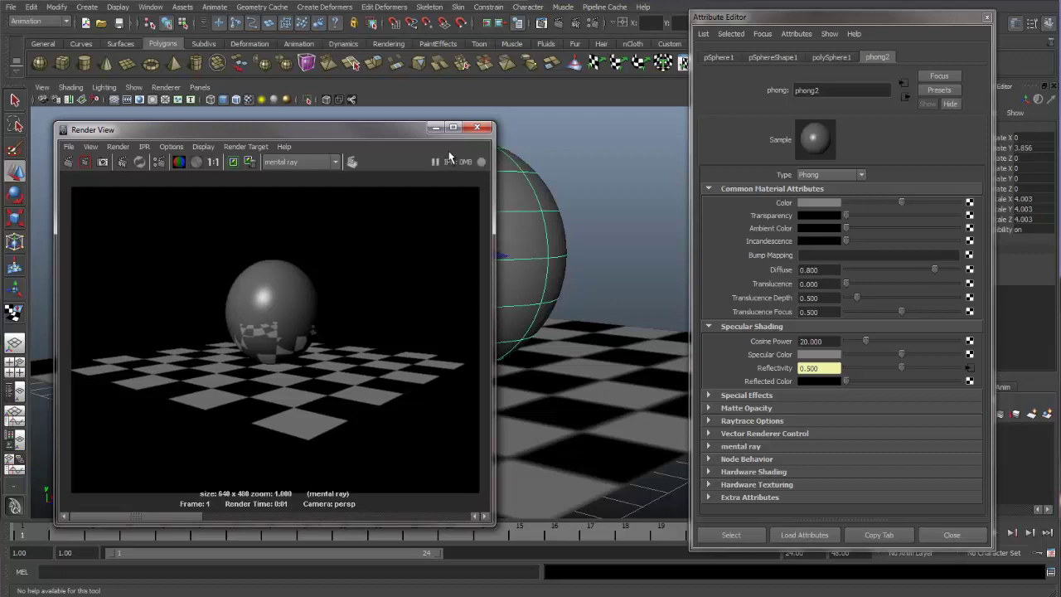
pyautogui.click(478, 127)
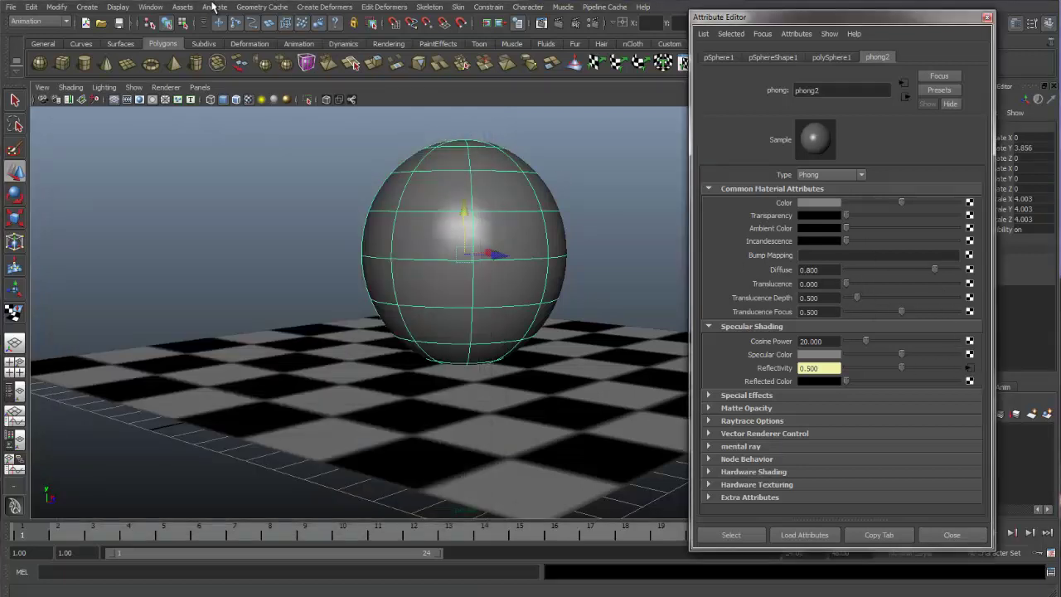
pyautogui.click(184, 8)
pyautogui.moveTo(156, 8)
pyautogui.moveTo(208, 50)
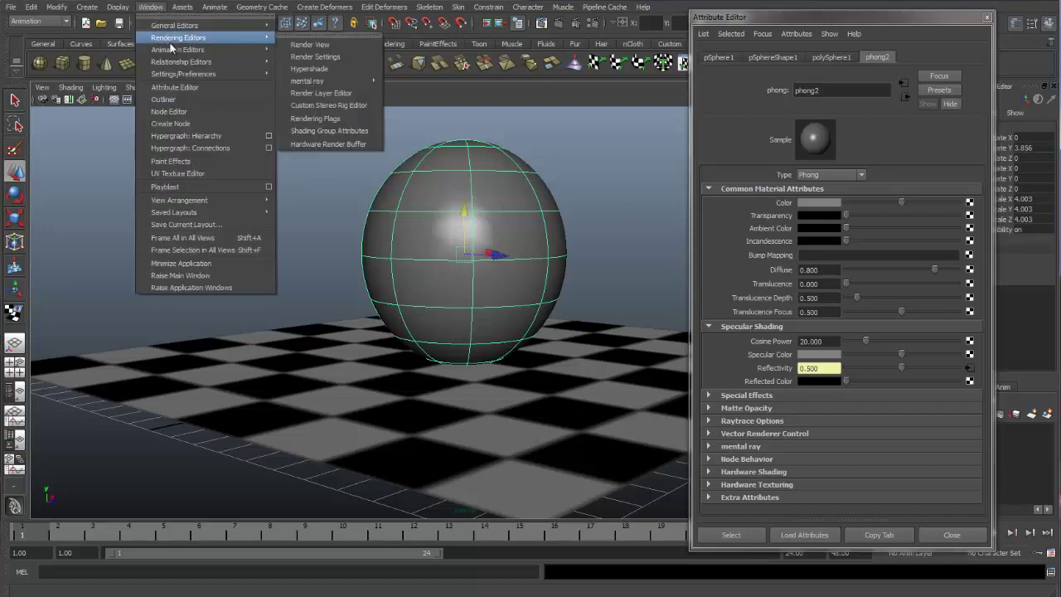
pyautogui.click(319, 69)
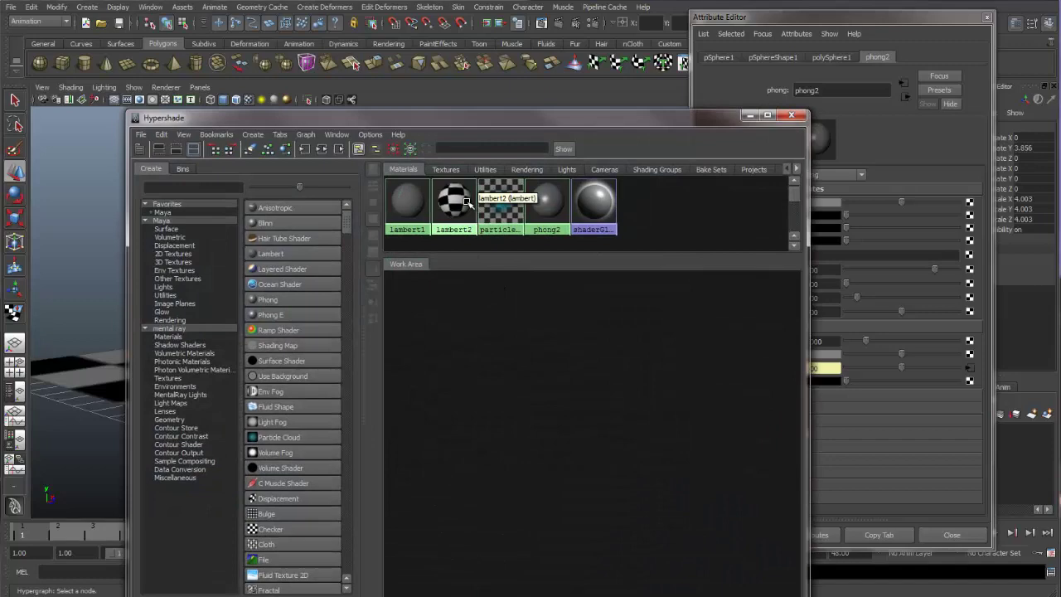
pyautogui.rightClick(456, 204)
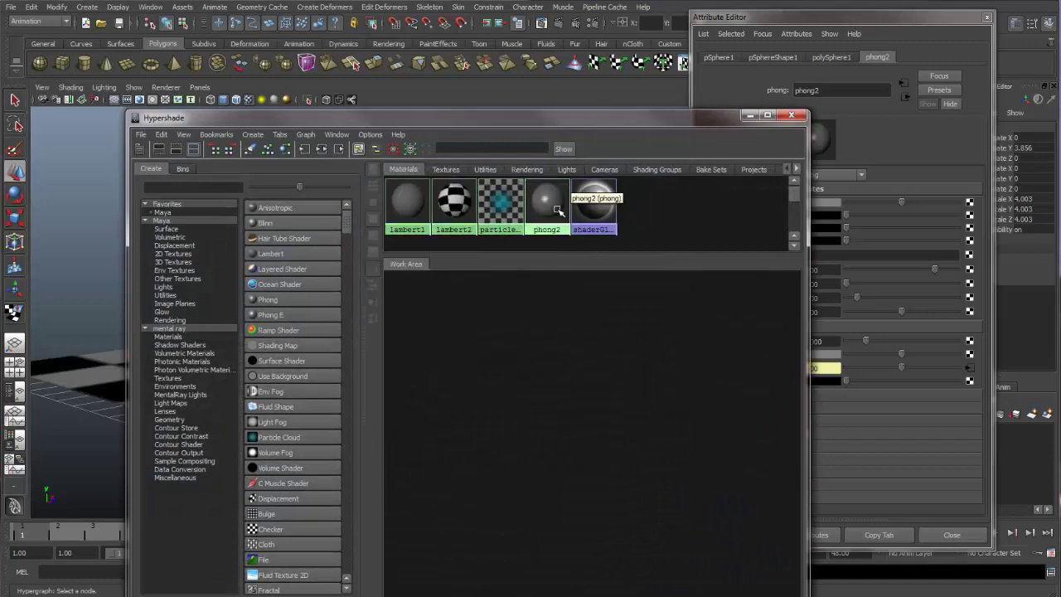
pyautogui.moveTo(559, 211); pyautogui.dragTo(554, 237, button='right')
pyautogui.moveTo(631, 119); pyautogui.dragTo(539, 83)
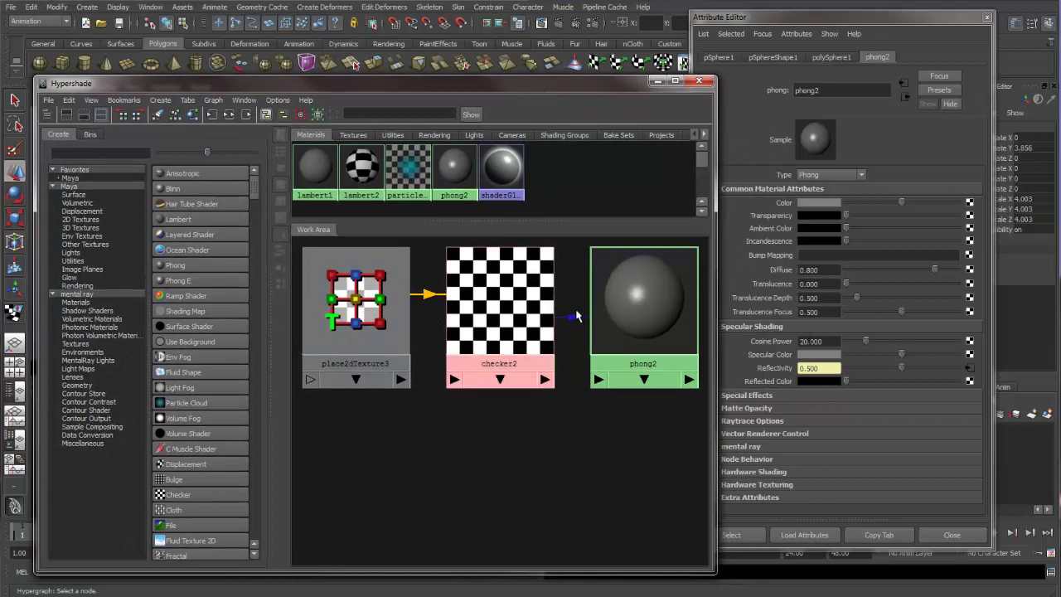
pyautogui.click(547, 183)
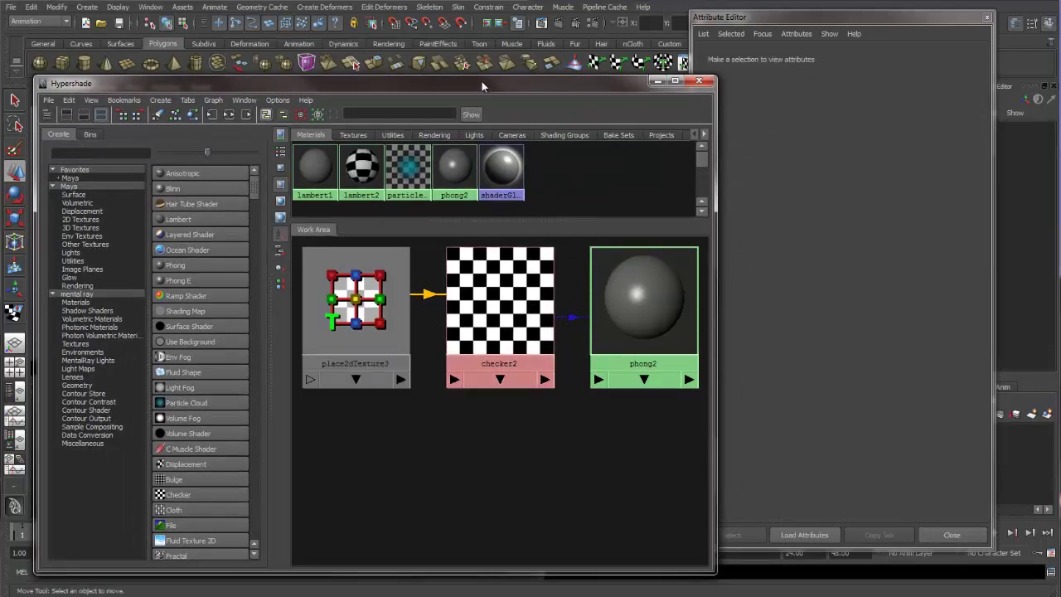
pyautogui.moveTo(482, 82); pyautogui.dragTo(561, 162)
# - Select the sphere and open Hypershade from Window > Rendering Editors
pyautogui.click(776, 151)
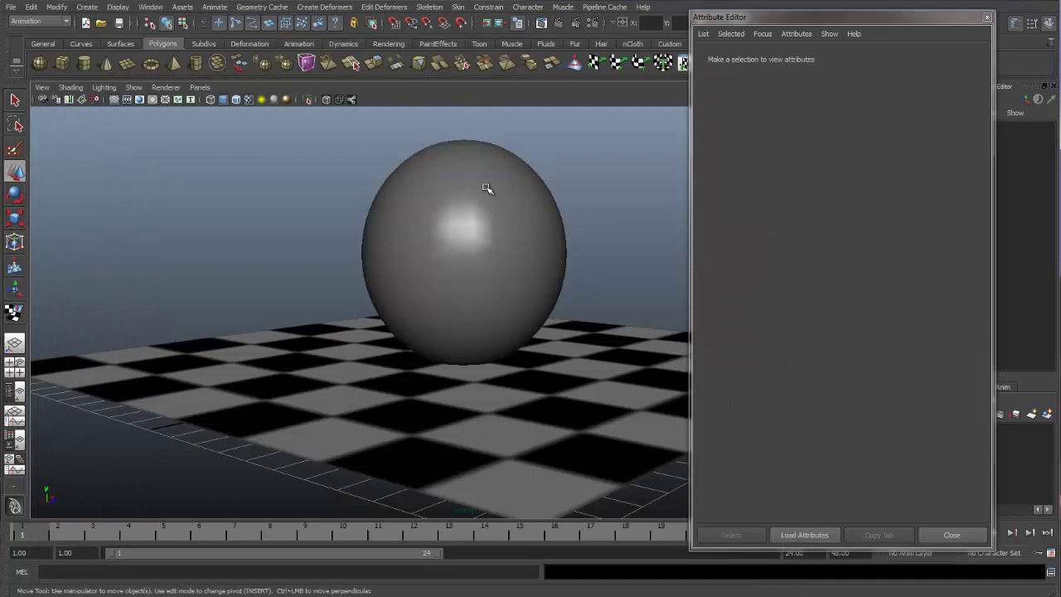
pyautogui.click(488, 207)
pyautogui.click(151, 7)
pyautogui.moveTo(170, 37)
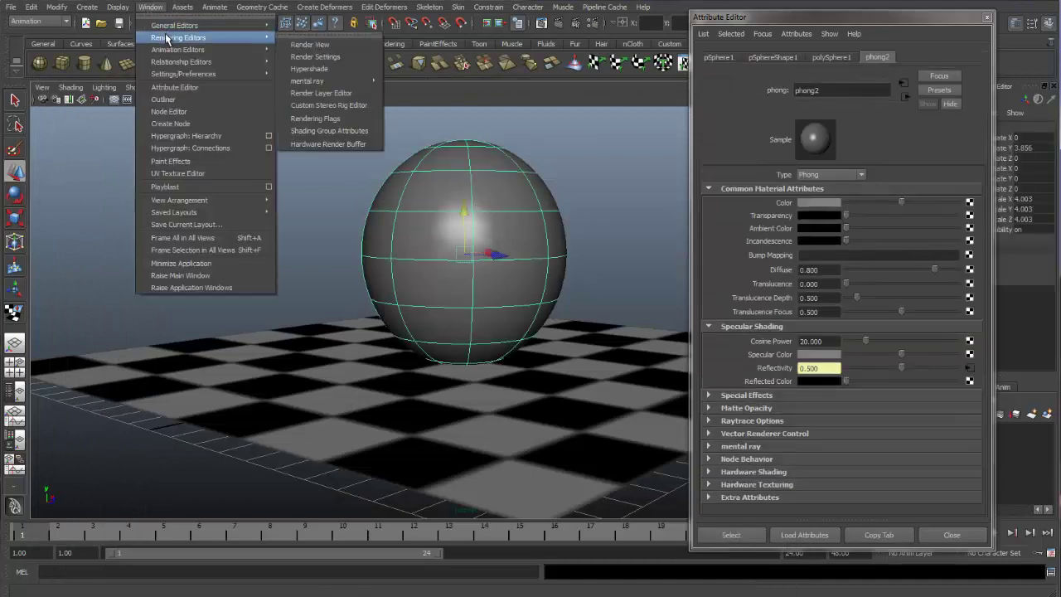
pyautogui.click(296, 69)
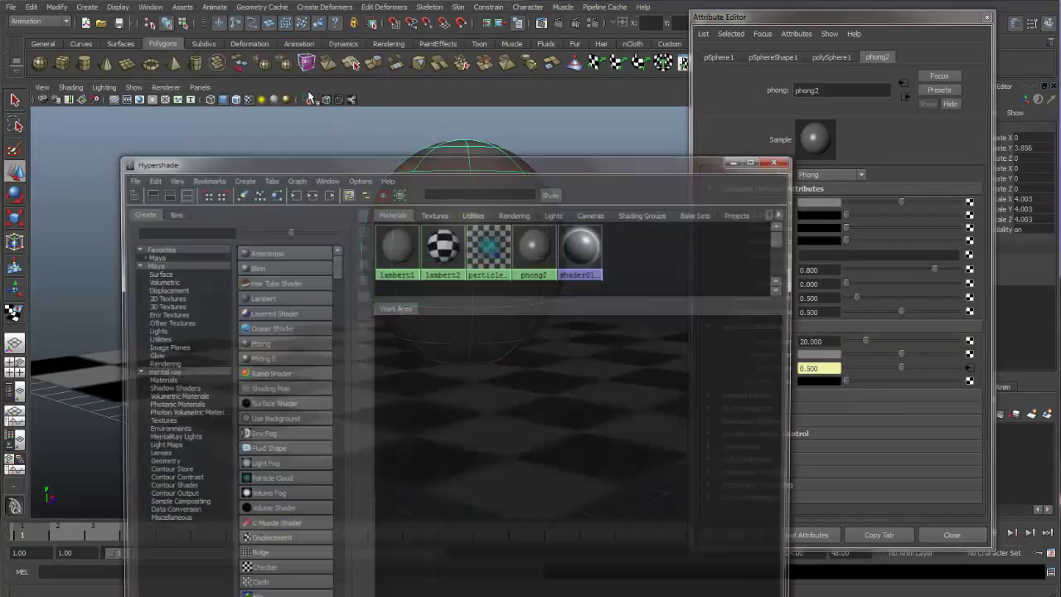
pyautogui.moveTo(514, 165); pyautogui.dragTo(790, 55)
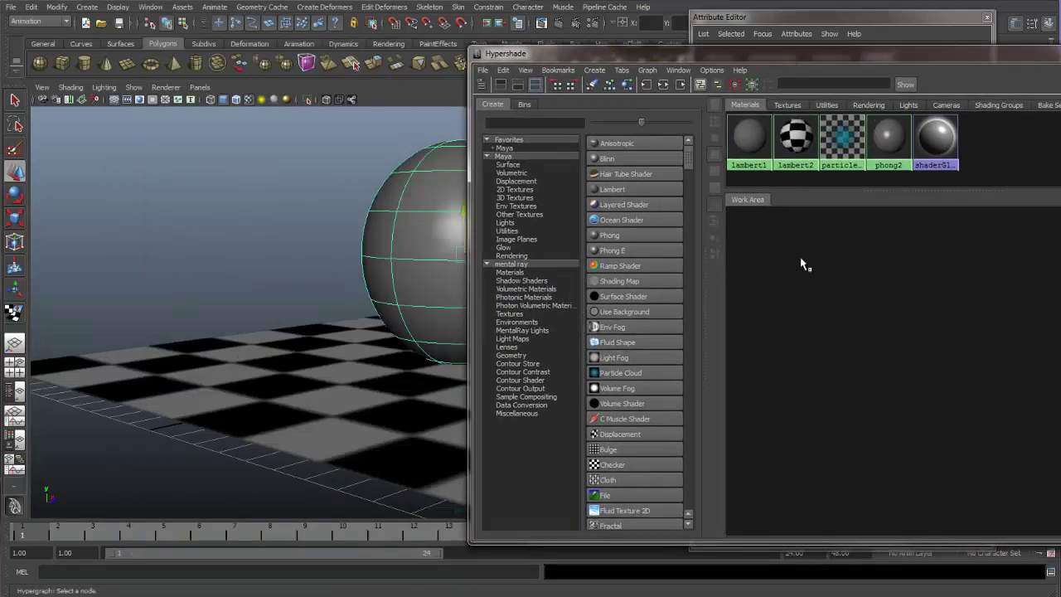
# - Graph the sphere's network: place2dTexture3, checker2, phong2 and phong2SG
pyautogui.rightClick(802, 264)
pyautogui.click(802, 264)
pyautogui.moveTo(572, 56); pyautogui.dragTo(523, 43)
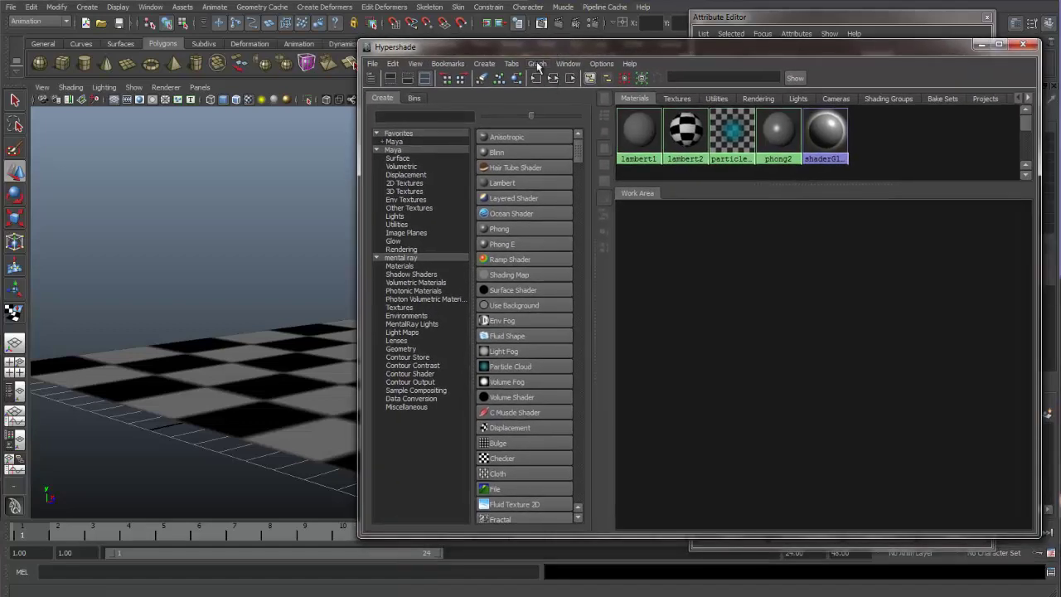
pyautogui.click(537, 64)
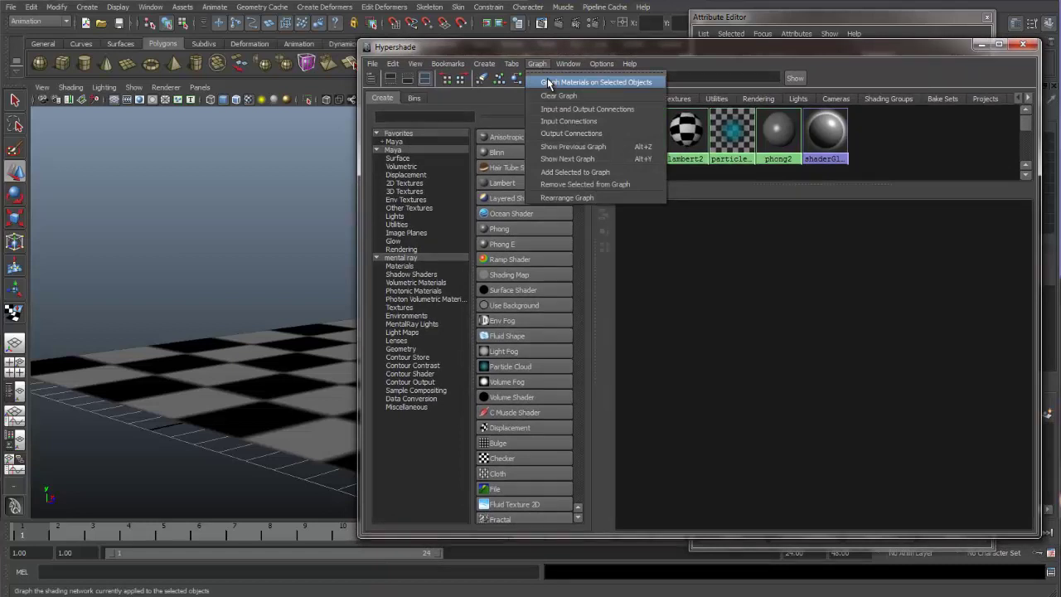
pyautogui.click(548, 83)
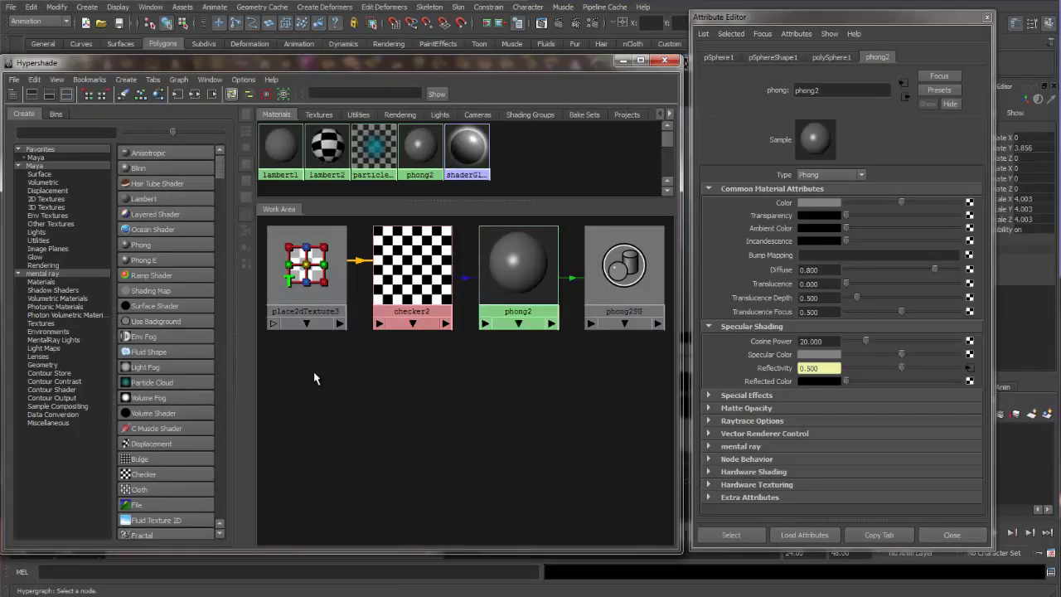
# - Delete checker2 and place2dTexture3 from phong2's network, leaving the phong2 node selected
pyautogui.moveTo(534, 64); pyautogui.dragTo(563, 157)
pyautogui.moveTo(355, 459); pyautogui.dragTo(442, 355)
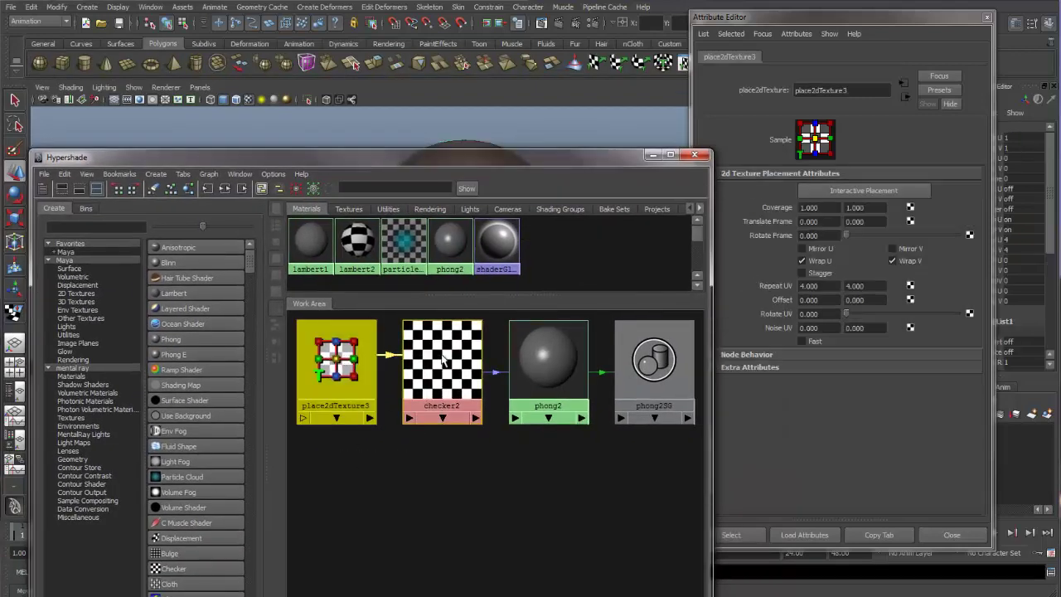
pyautogui.press('Delete')
pyautogui.click(543, 364)
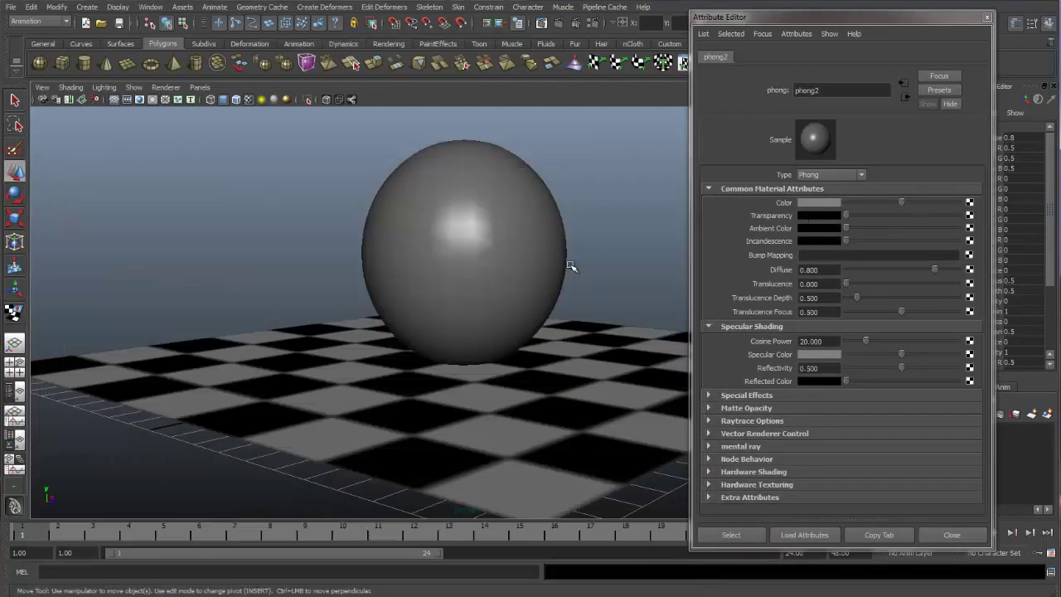
pyautogui.keyDown('alt'); pyautogui.moveTo(573, 266); pyautogui.dragTo(490, 295); pyautogui.keyUp('alt')
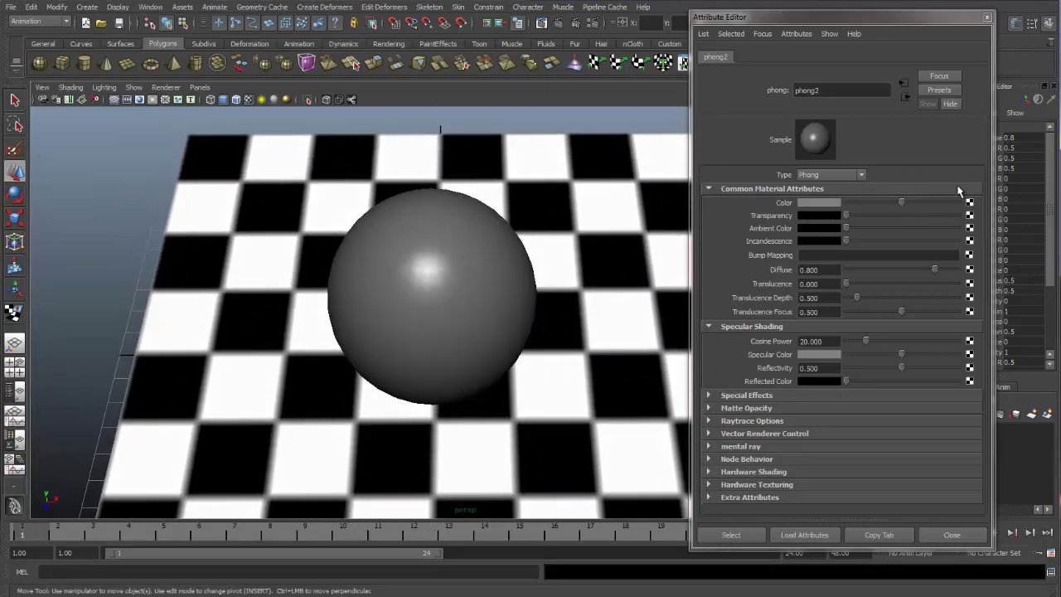
# - Map a new Fractal texture onto phong2's Transparency attribute
pyautogui.click(970, 215)
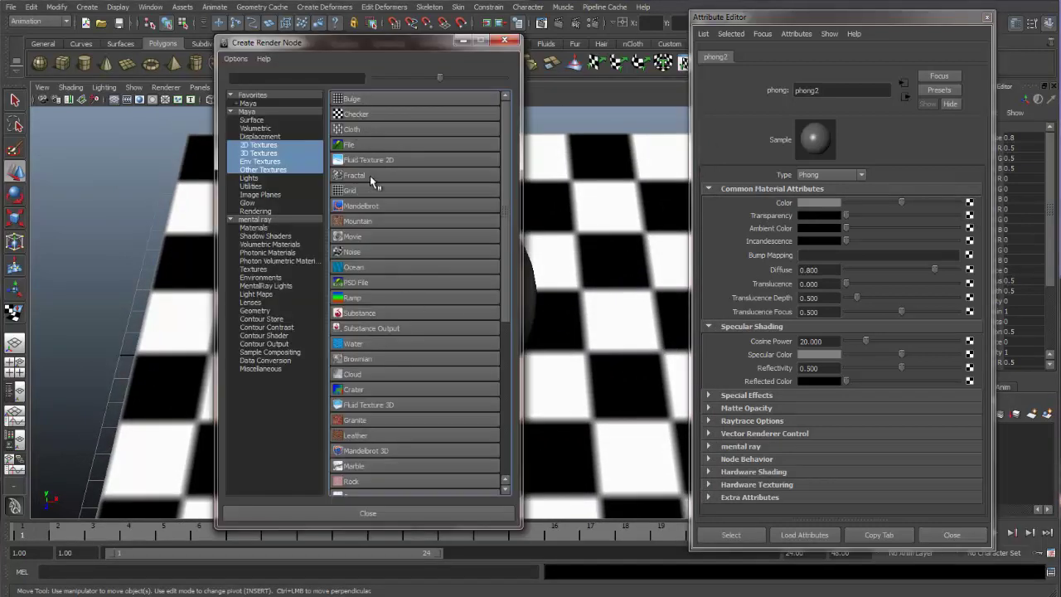
pyautogui.click(371, 177)
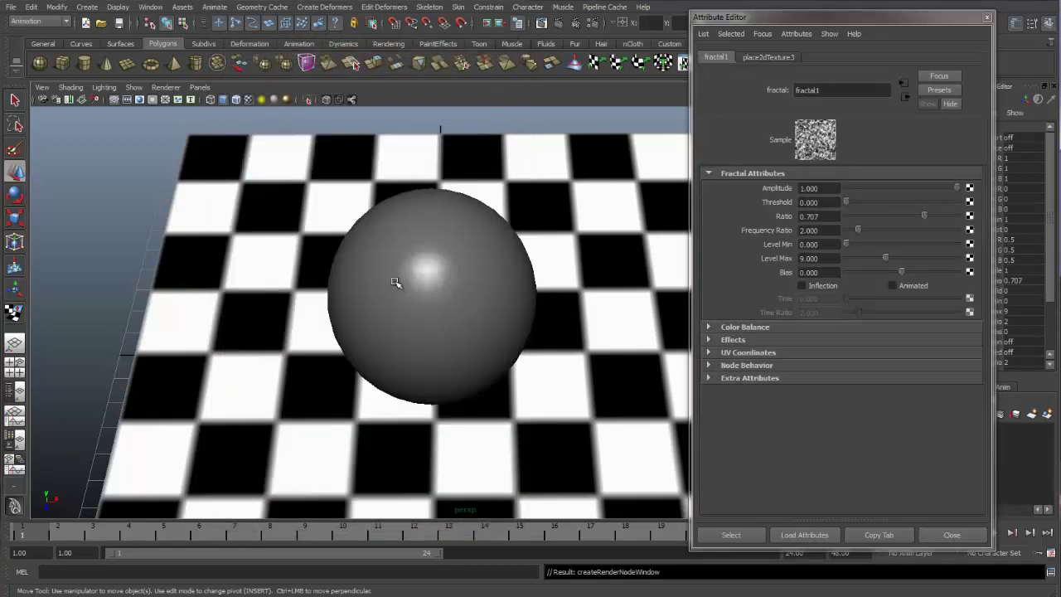
pyautogui.click(560, 23)
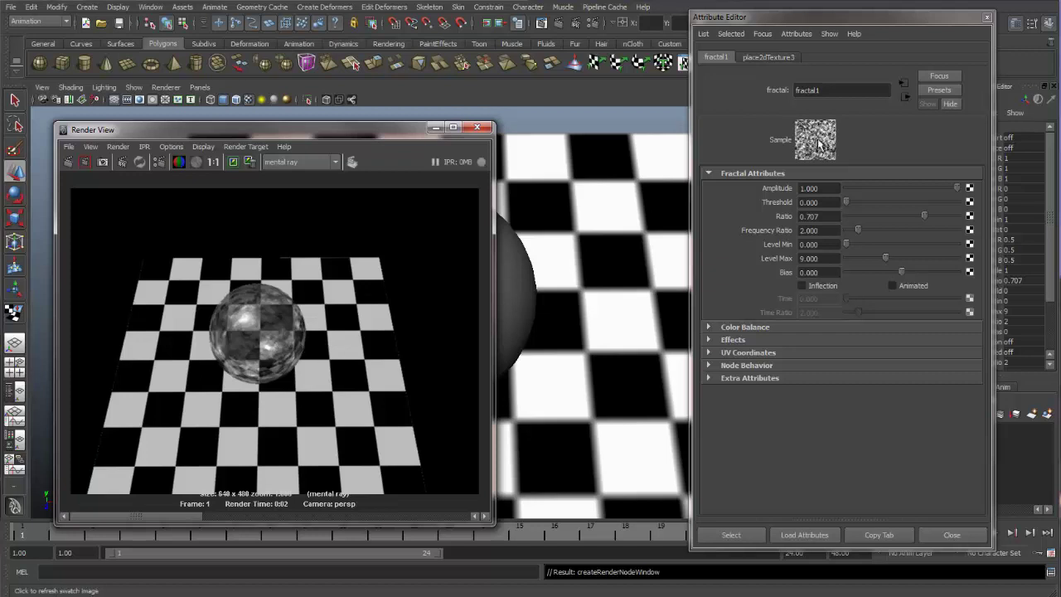
pyautogui.click(478, 131)
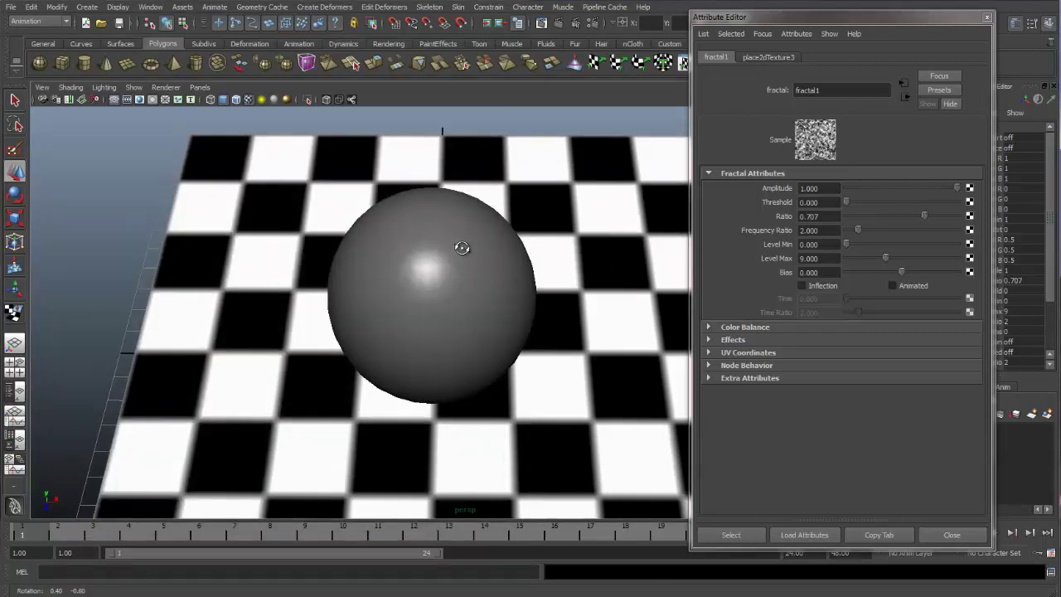
pyautogui.click(560, 24)
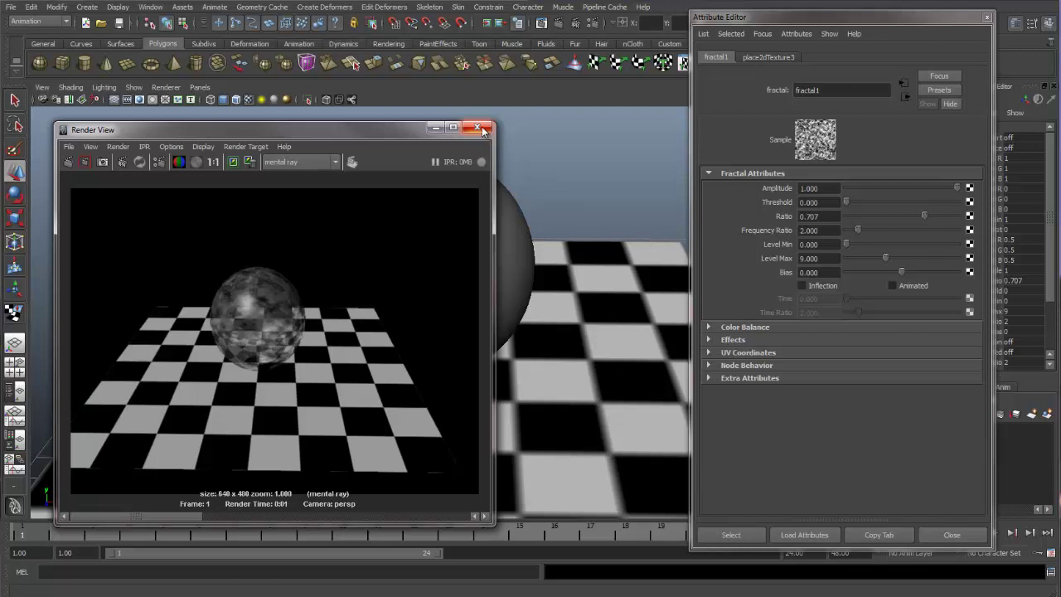
pyautogui.click(478, 128)
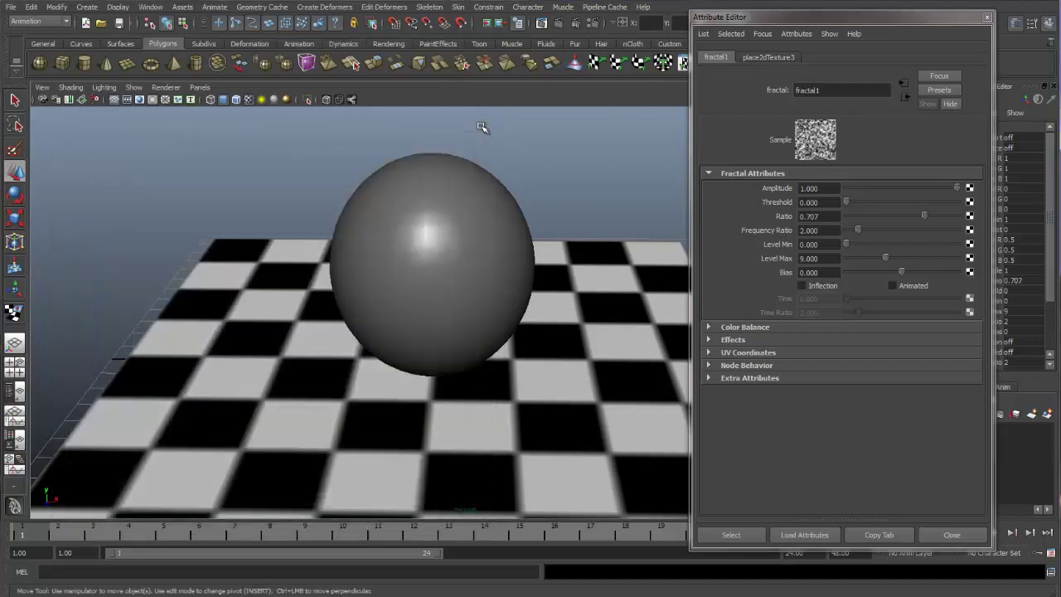